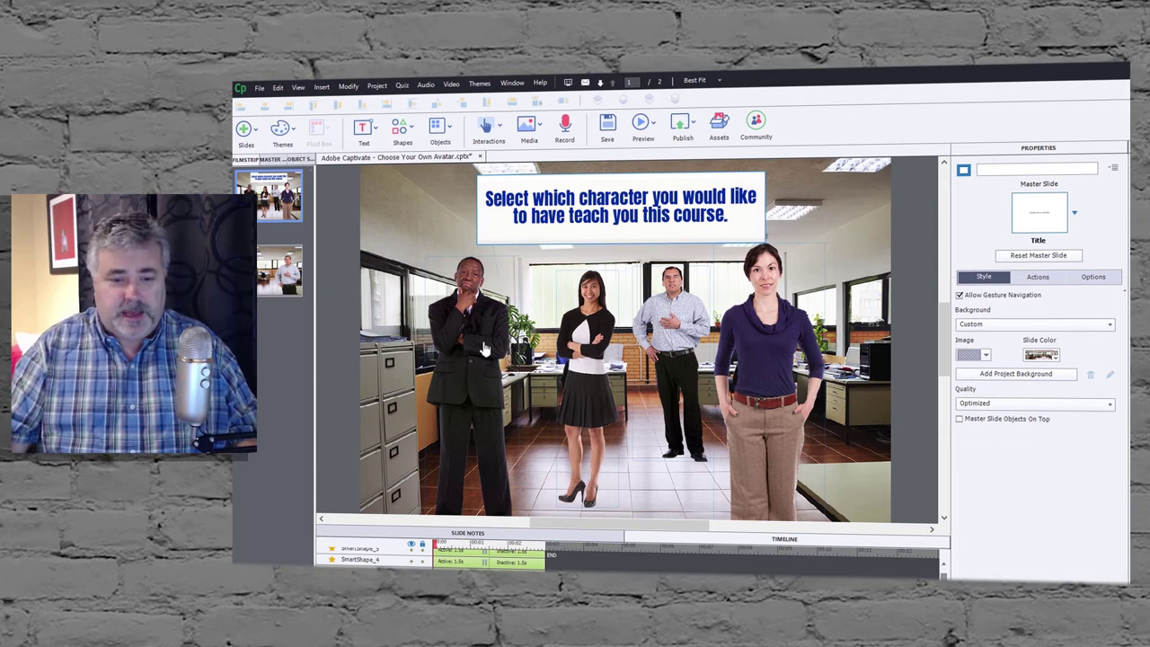
- Select SmartShape_2 over the first character on slide 1 to show its properties
left_click(483, 342)
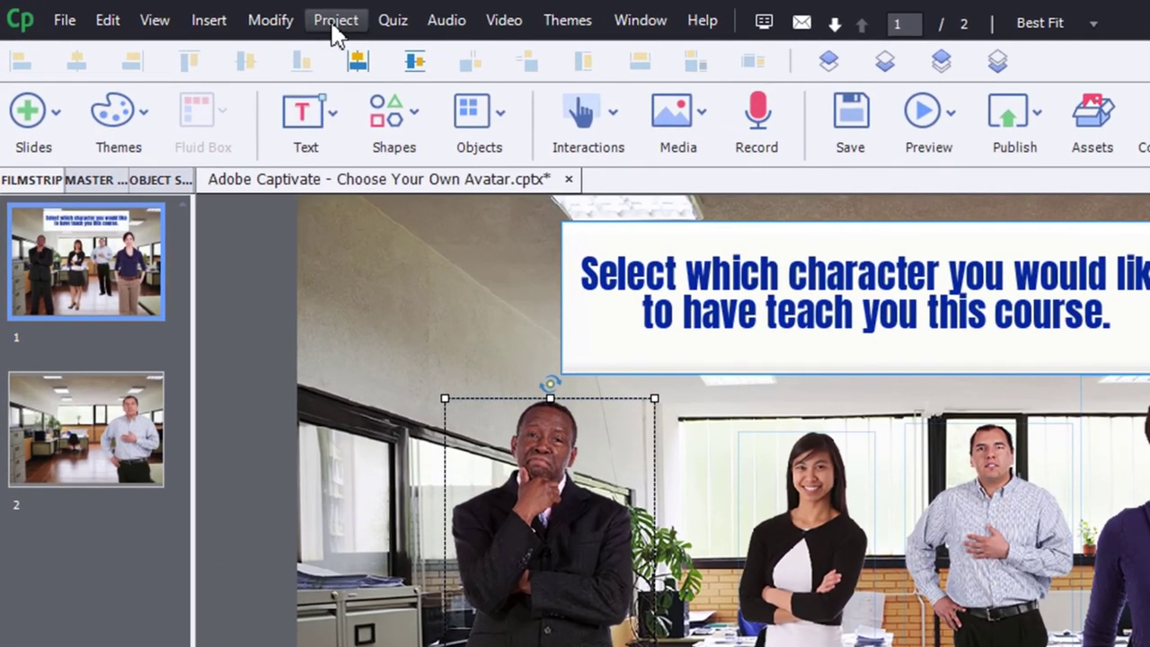
- Add and save a user variable named Avatar with value 0 in the Variables dialog
left_click(286, 21)
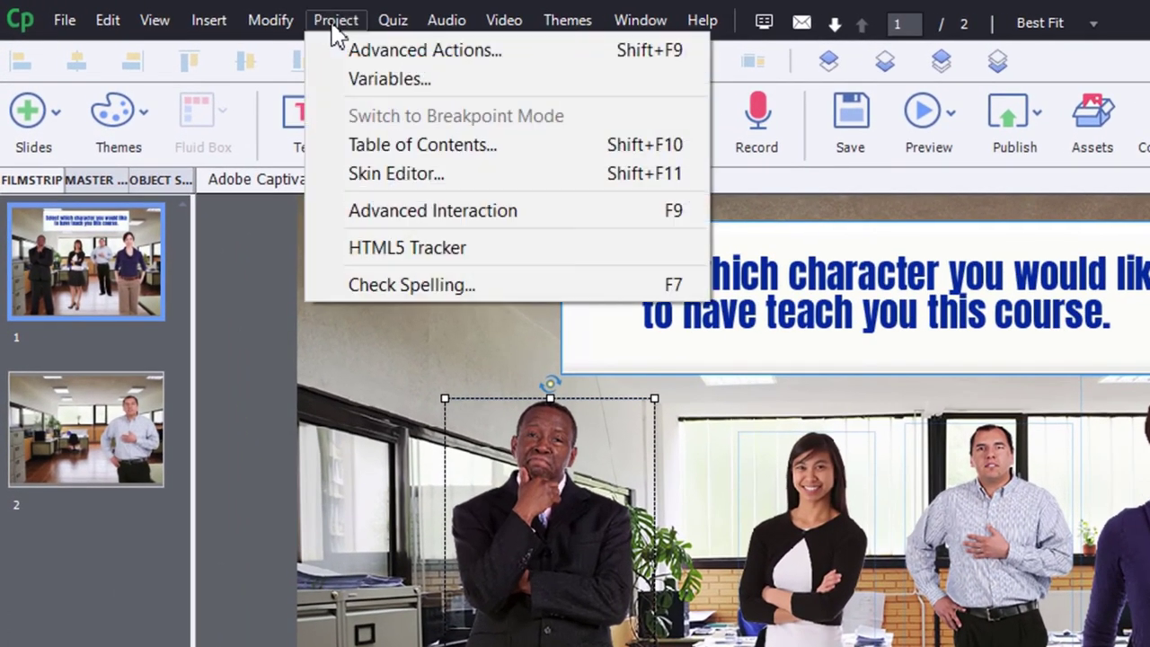
left_click(338, 80)
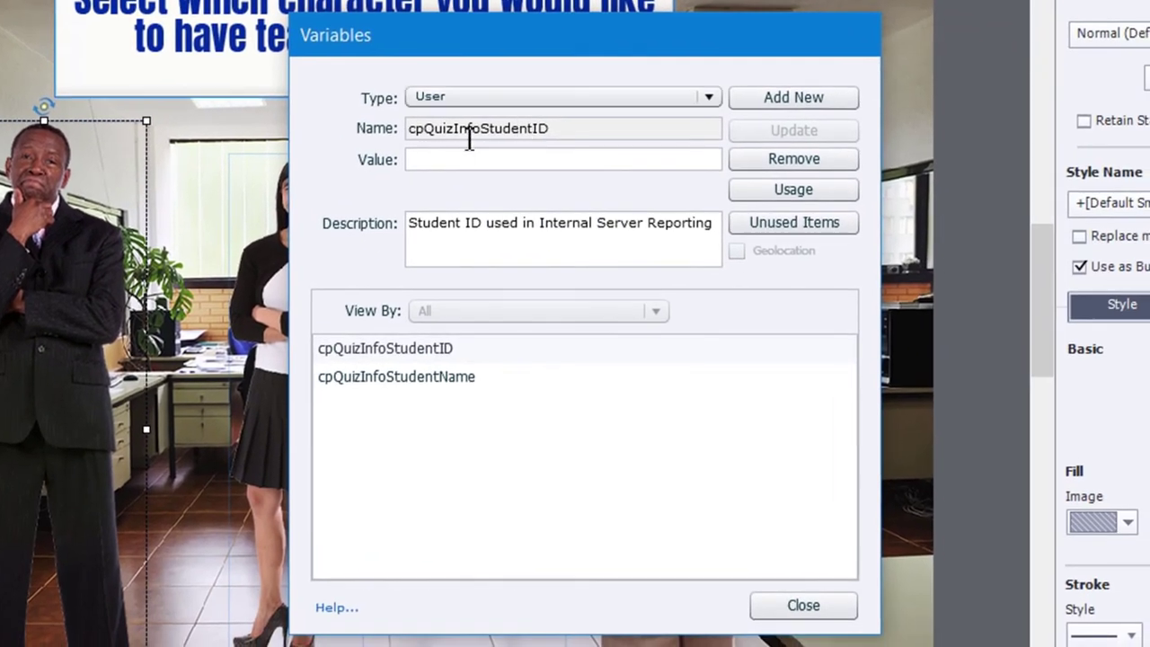
left_click(799, 101)
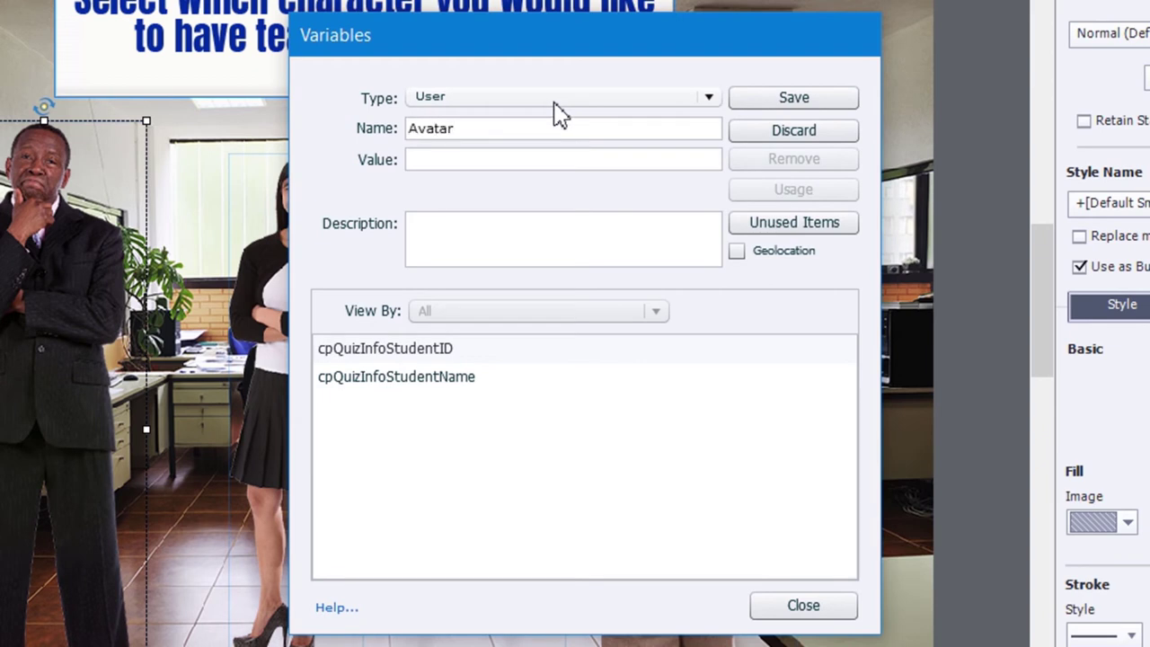
left_click(467, 159)
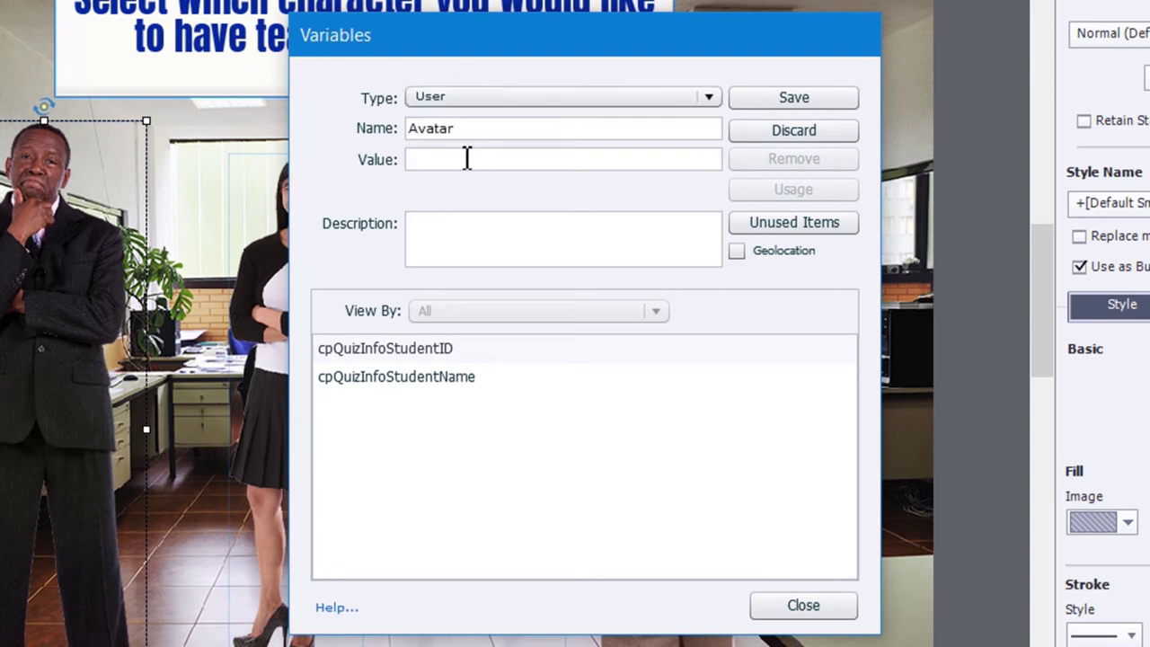
left_click(804, 100)
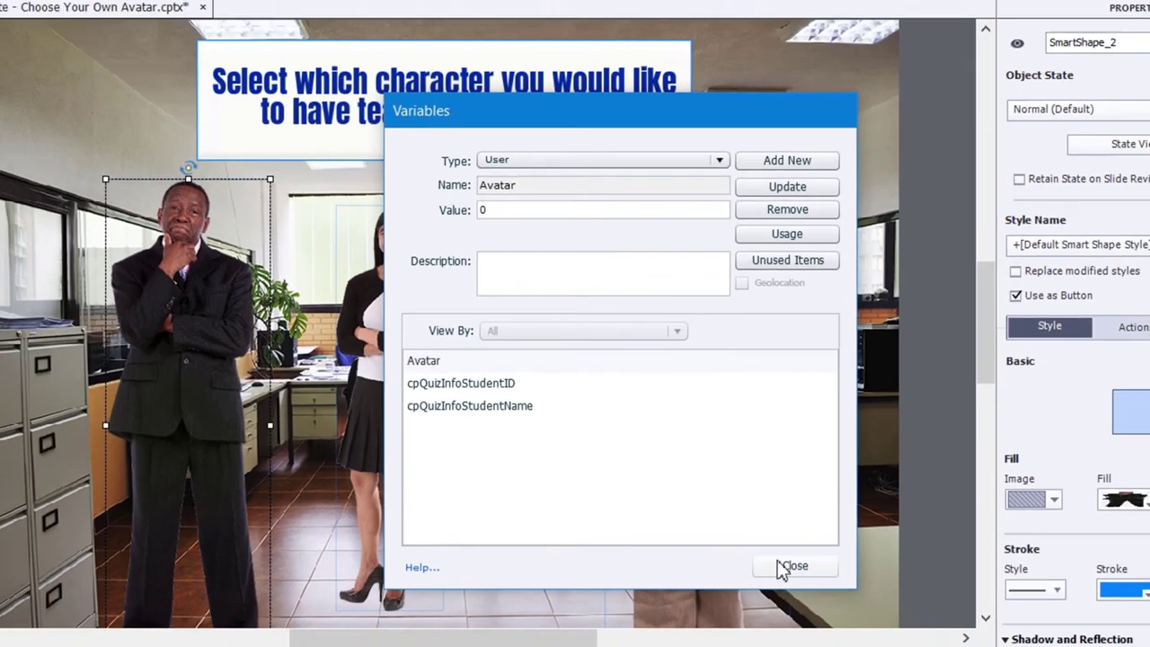
left_click(803, 604)
- Select all four character shapes and set their On Success to Execute Advanced Actions
left_click(887, 261)
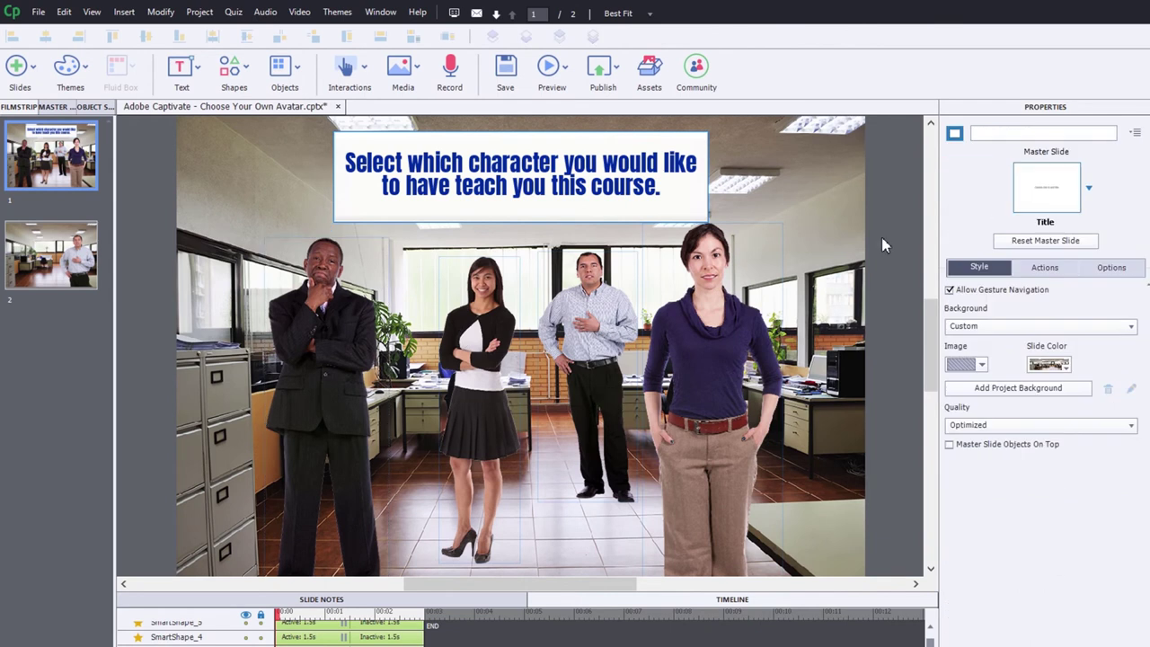
left_click(324, 354)
left_click(482, 320, "shift")
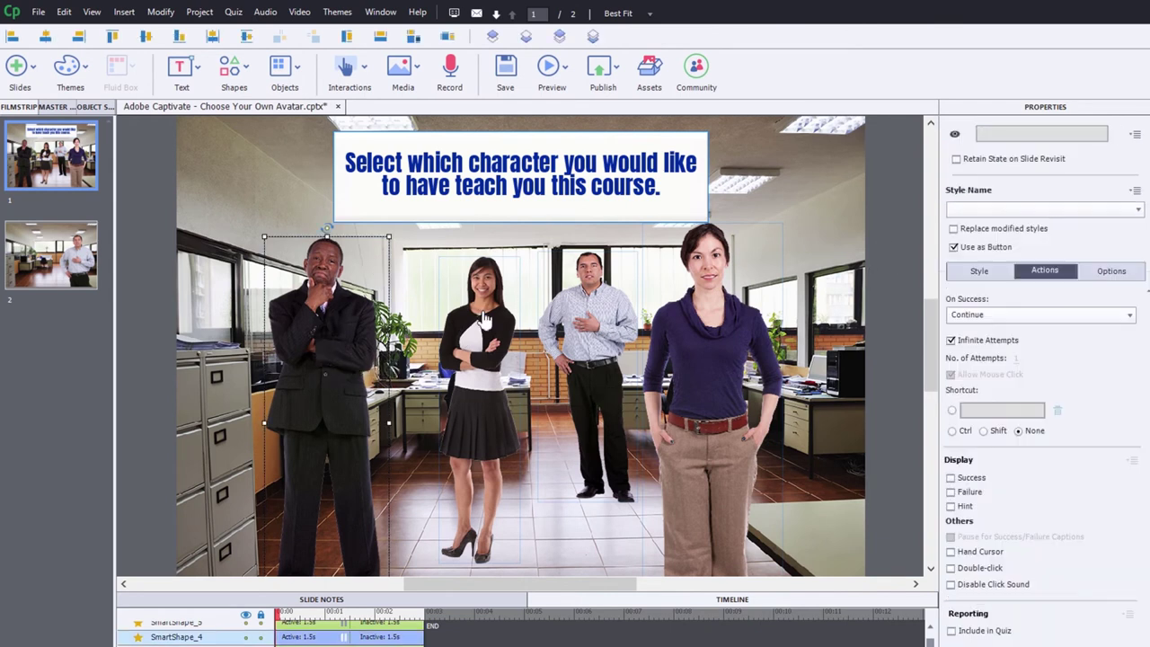
left_click(582, 314, "shift")
left_click(684, 334, "shift")
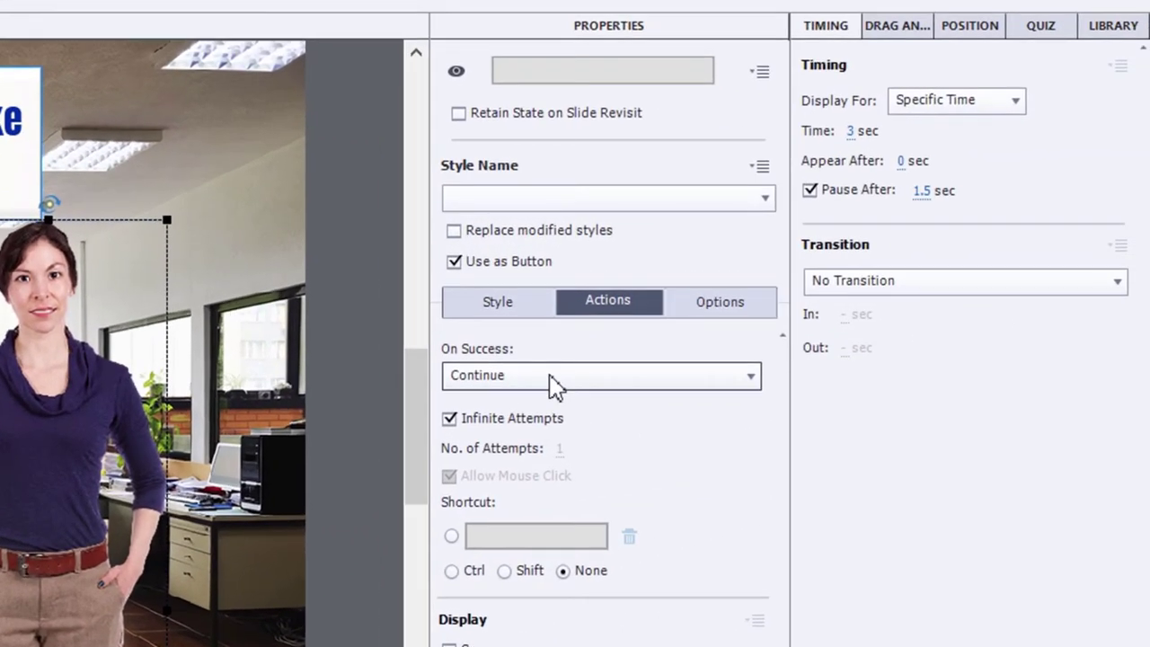
left_click(554, 385)
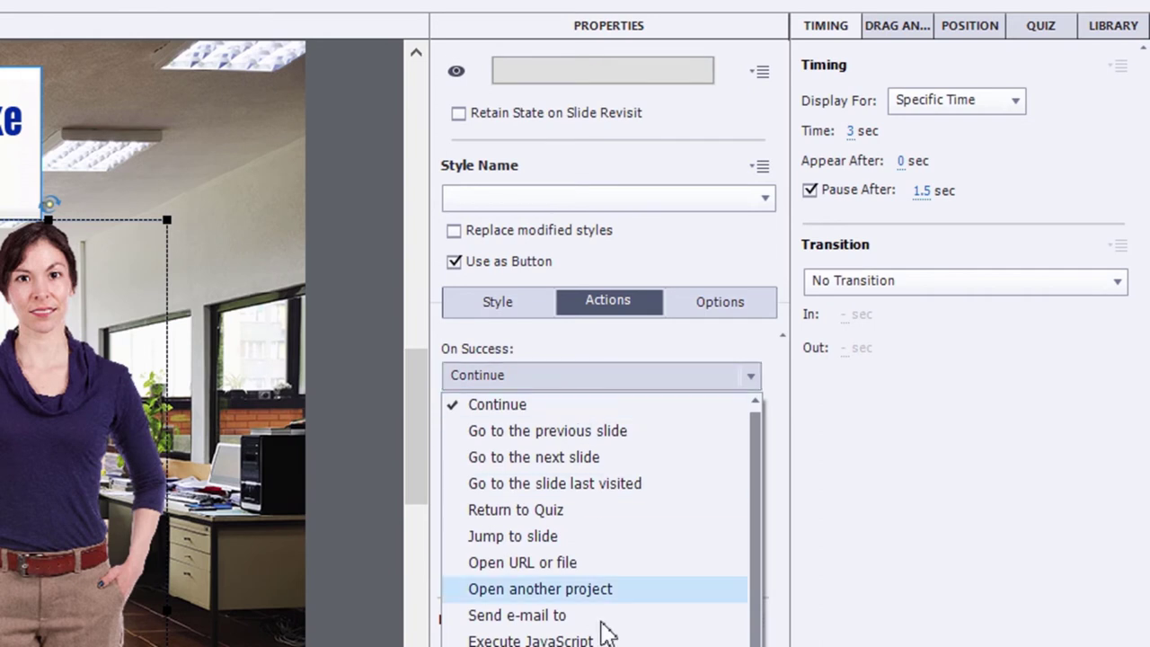
left_click(539, 645)
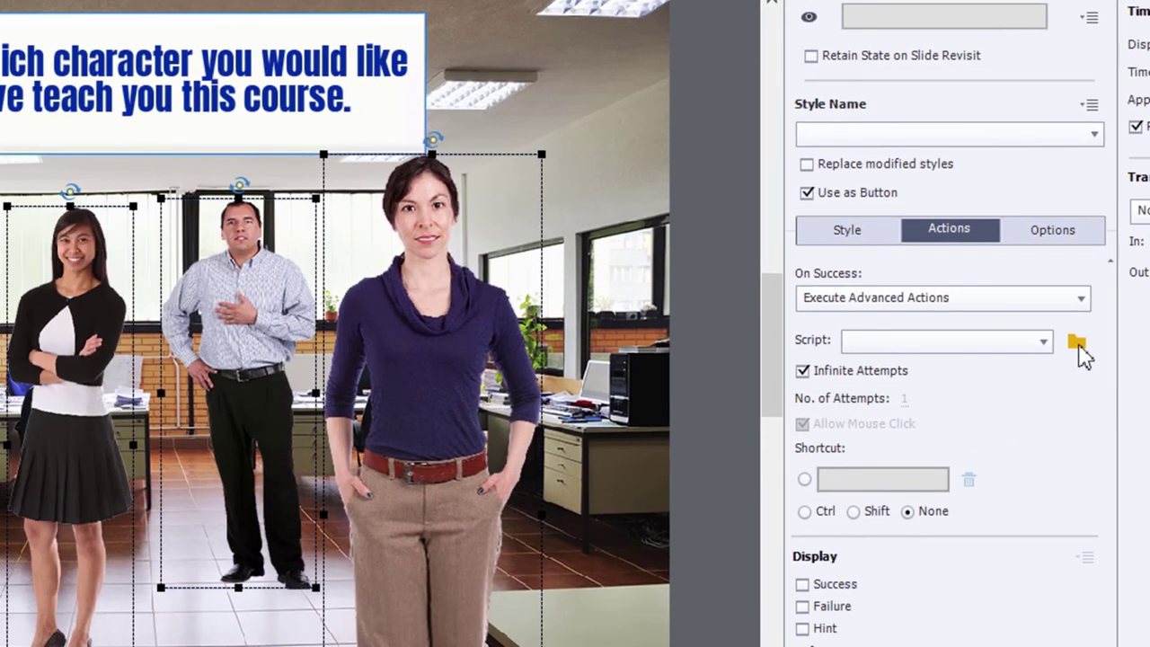
- Create an advanced action named anthony that assigns Avatar the literal anthony
left_click(746, 422)
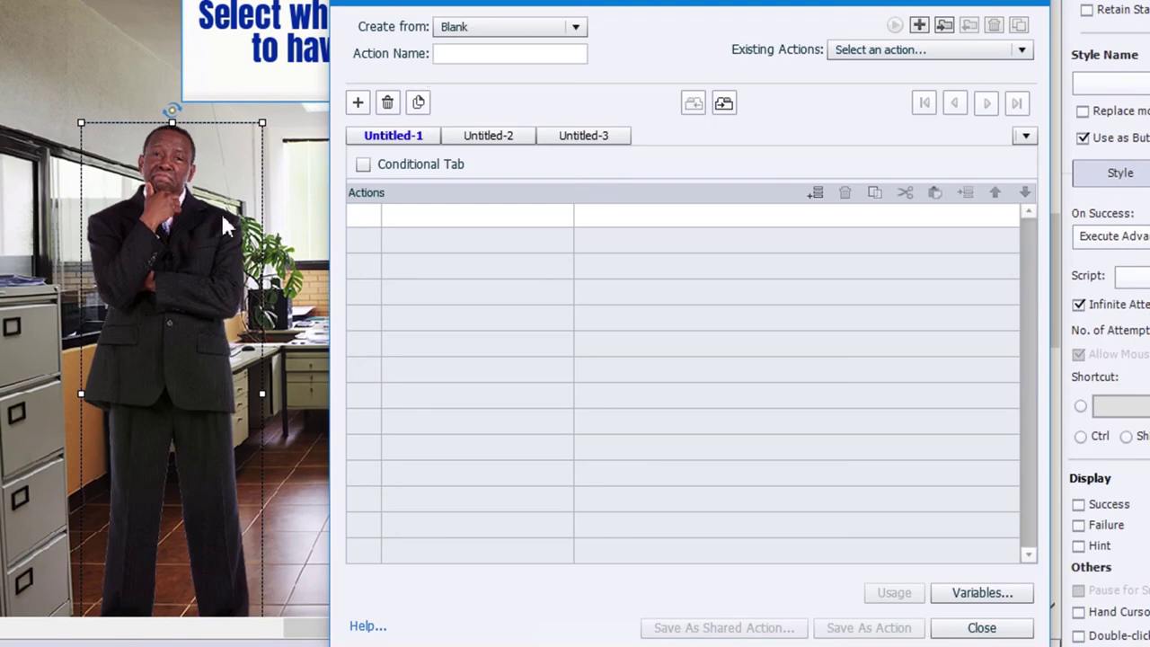
left_click(466, 60)
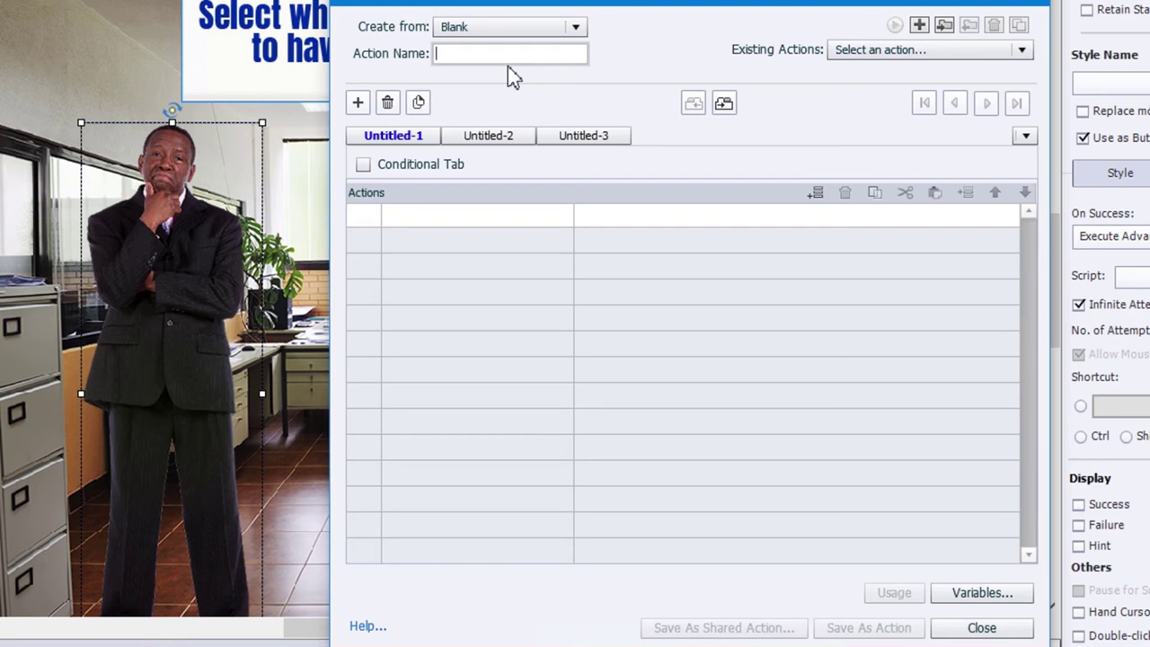
type("anthony")
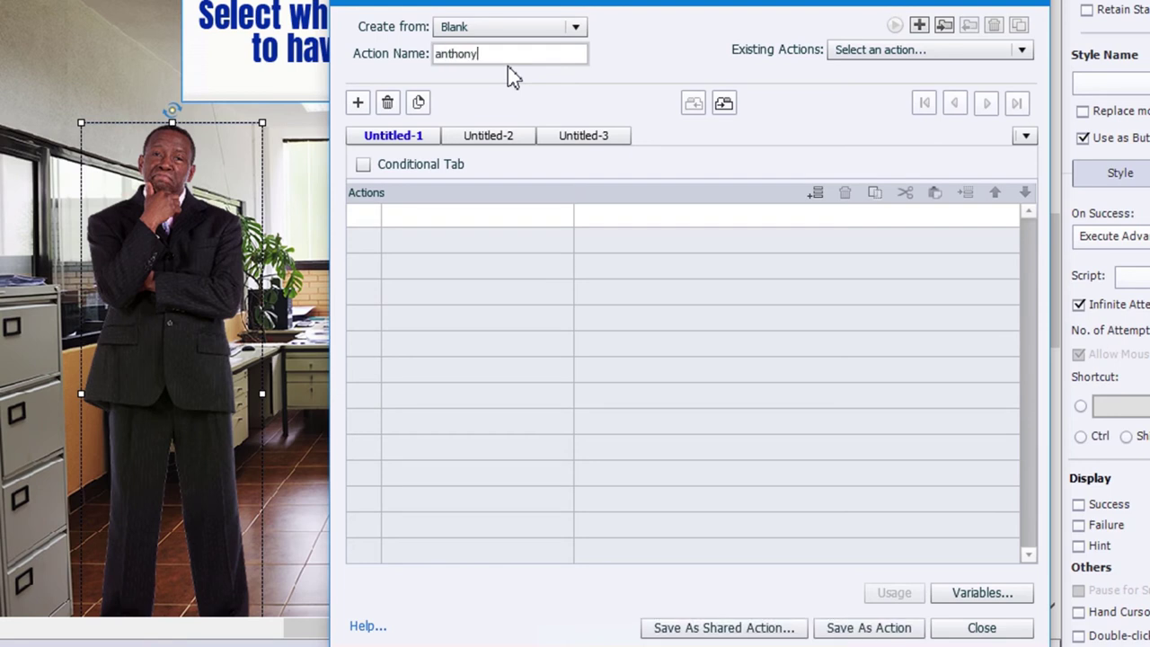
left_click(405, 220)
type("a")
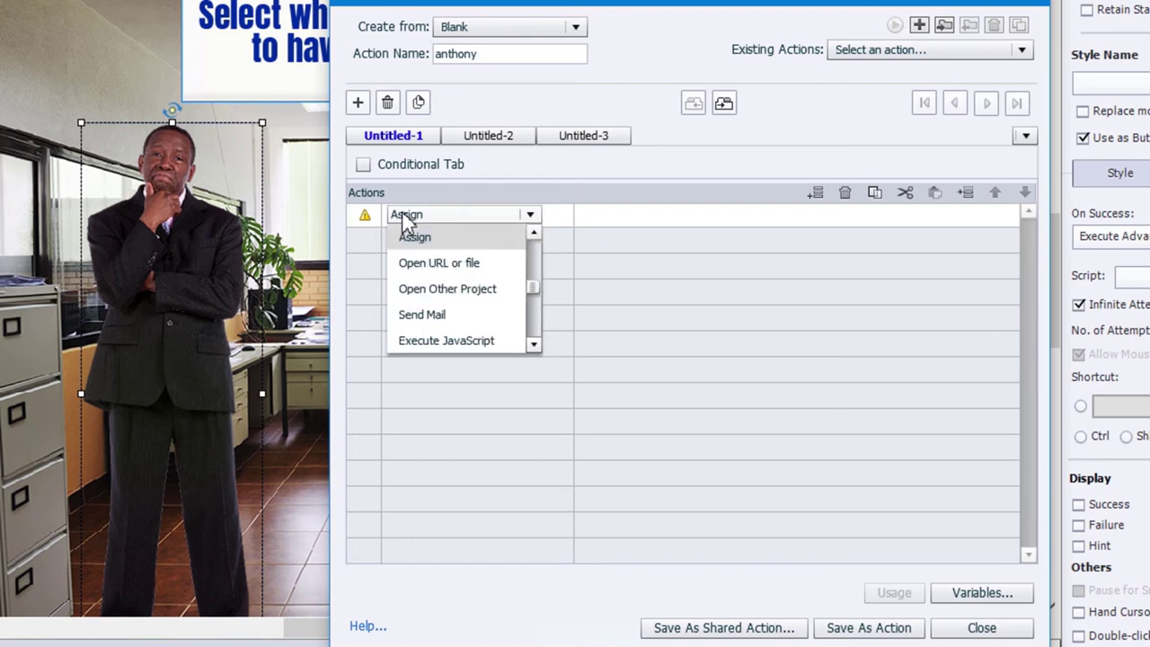
key("Return")
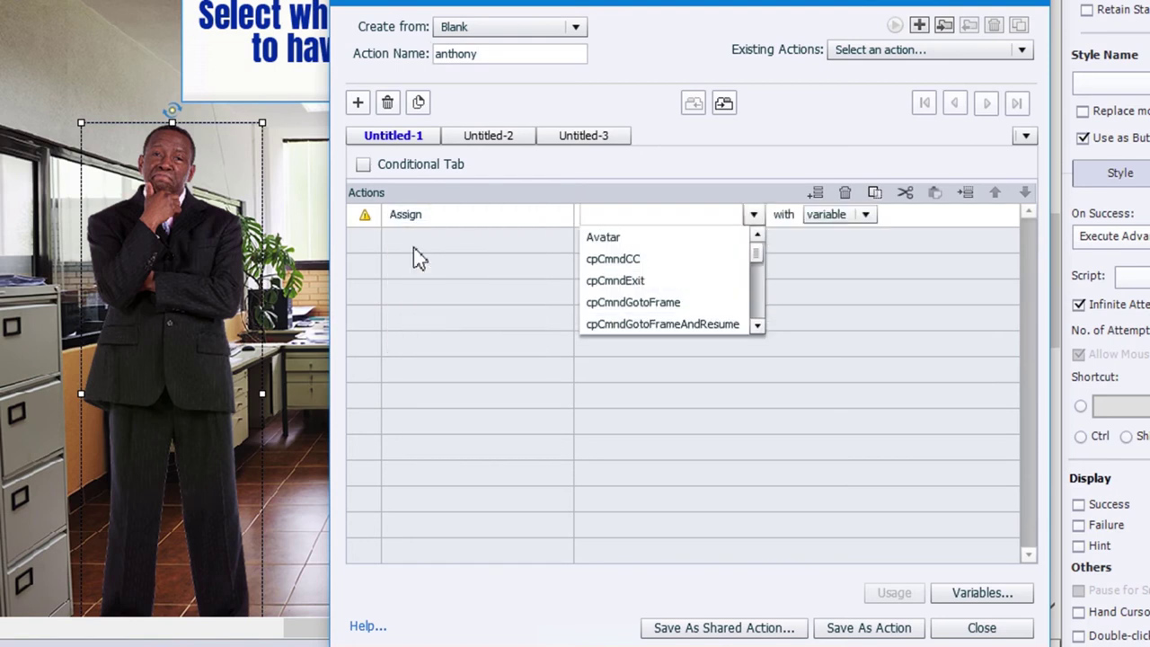
left_click(597, 237)
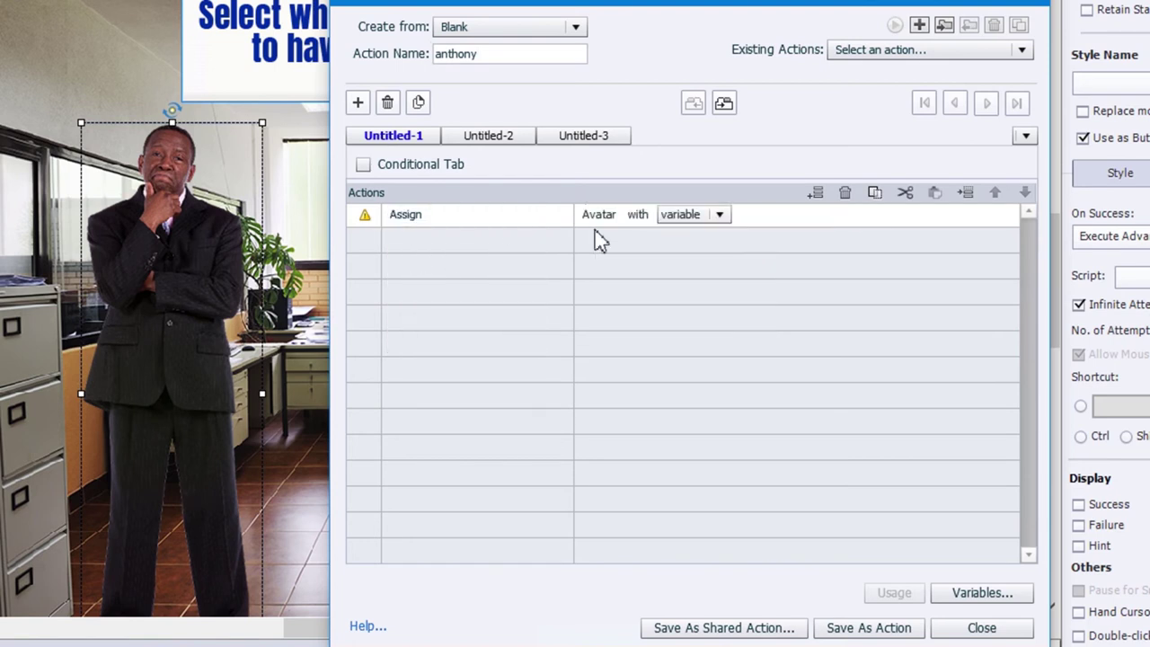
left_click(688, 218)
left_click(698, 260)
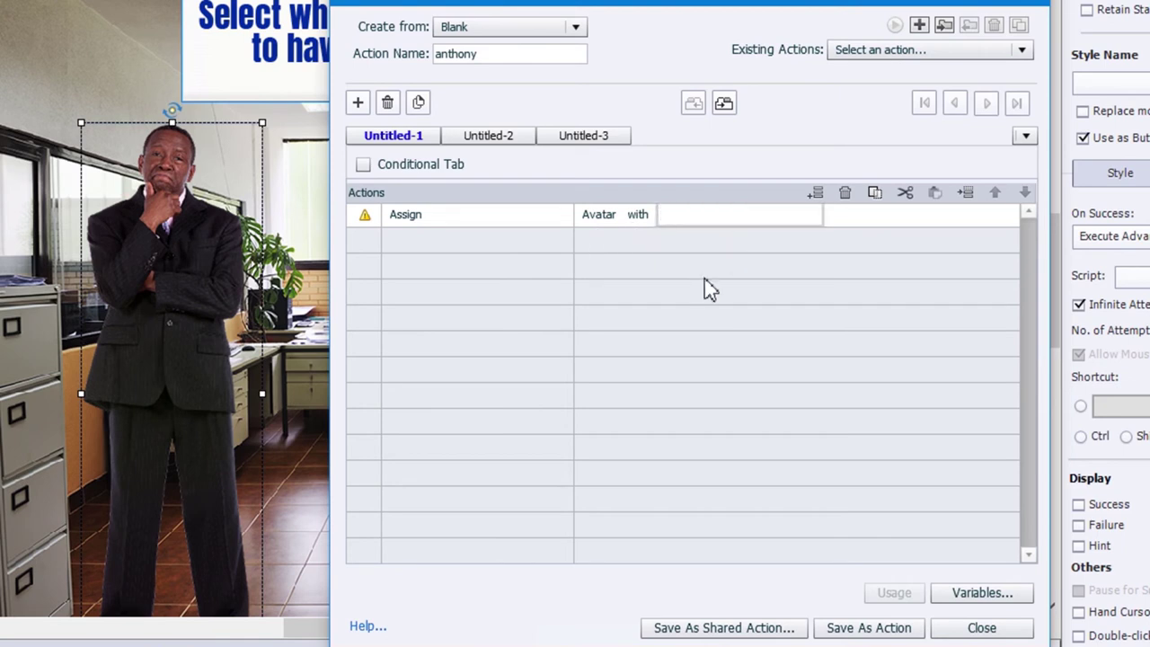
type("anthony")
key("Return")
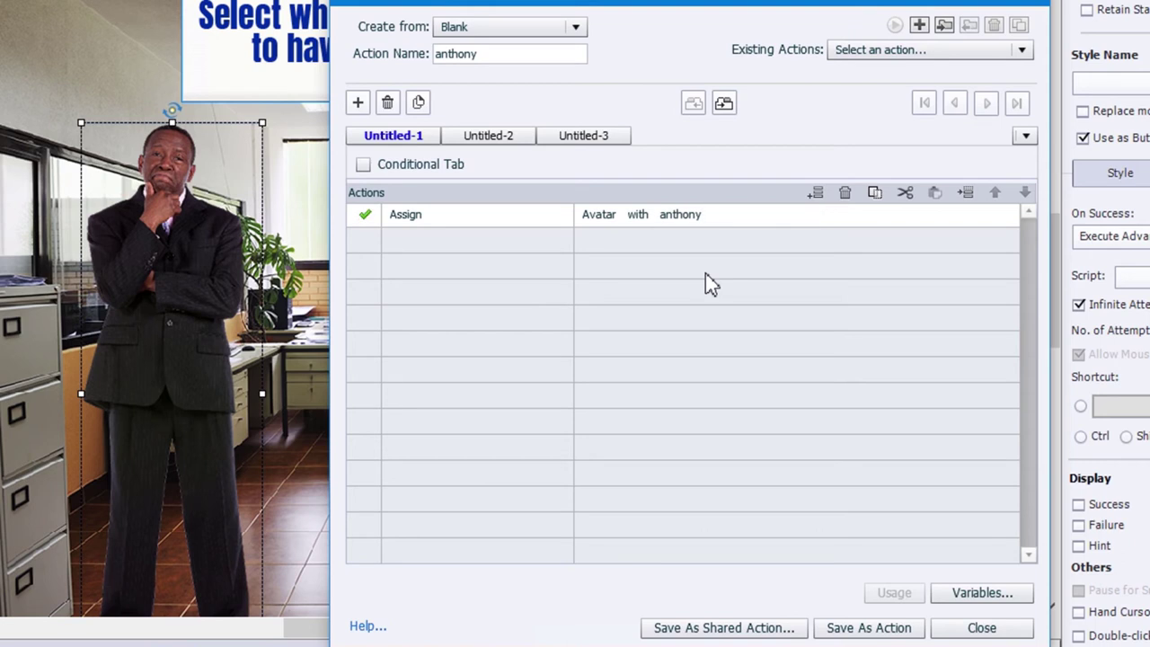
- Add Go to Next Slide as the second step and save the anthony action
left_click(440, 247)
key("g")
key("g")
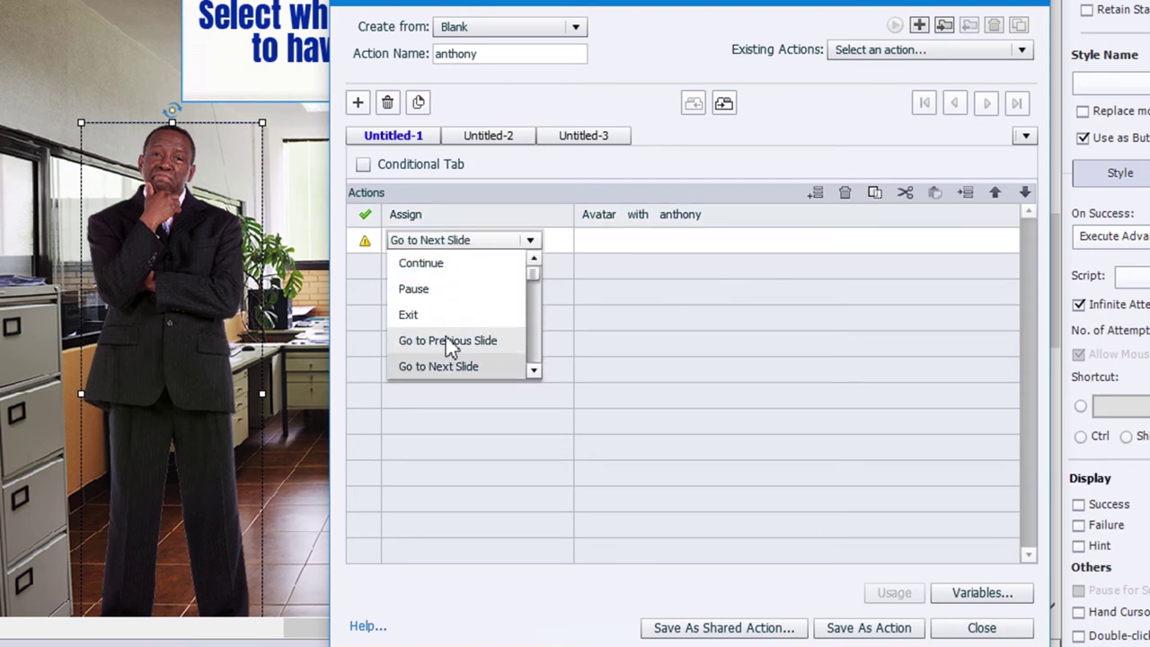
left_click(449, 366)
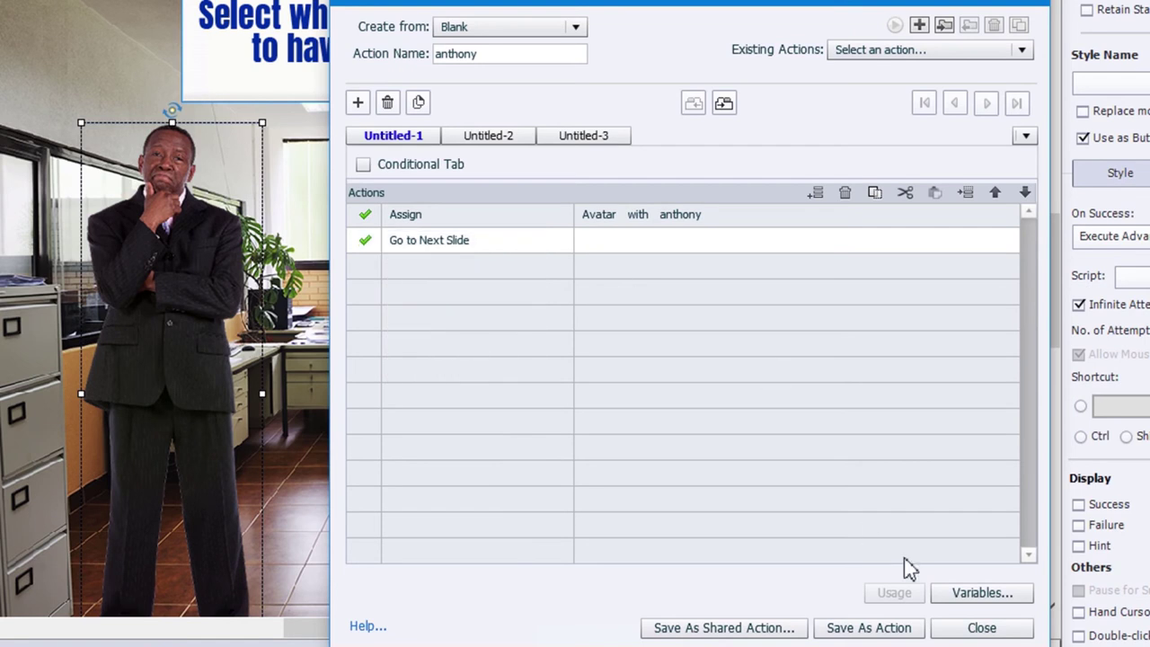
left_click(899, 630)
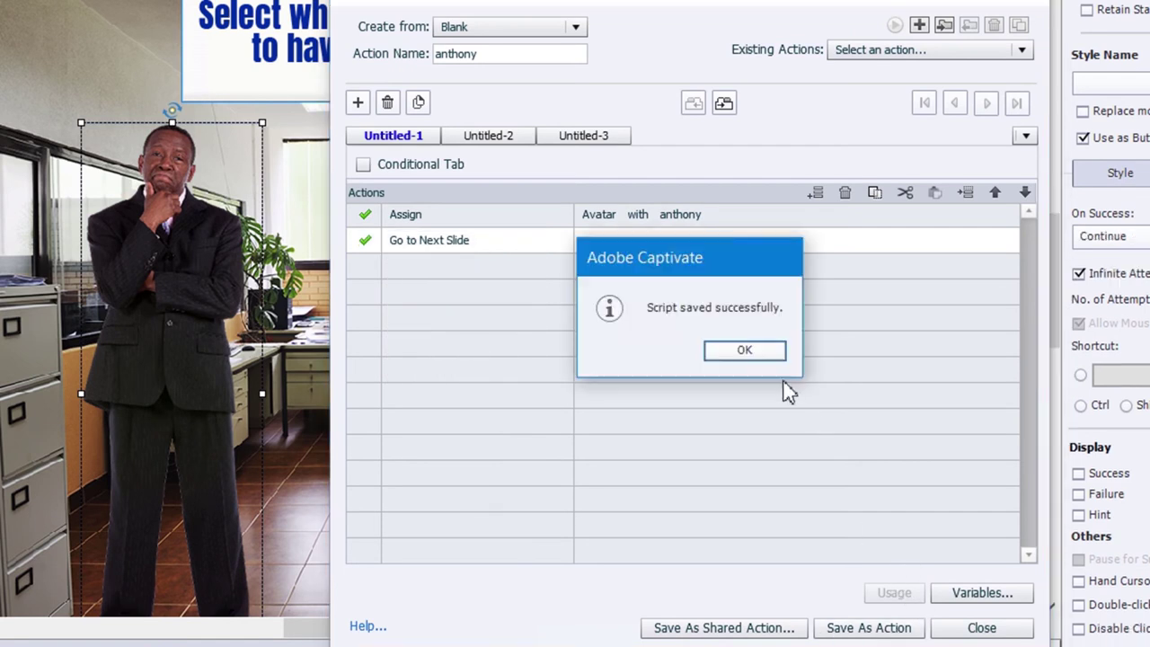
left_click(770, 366)
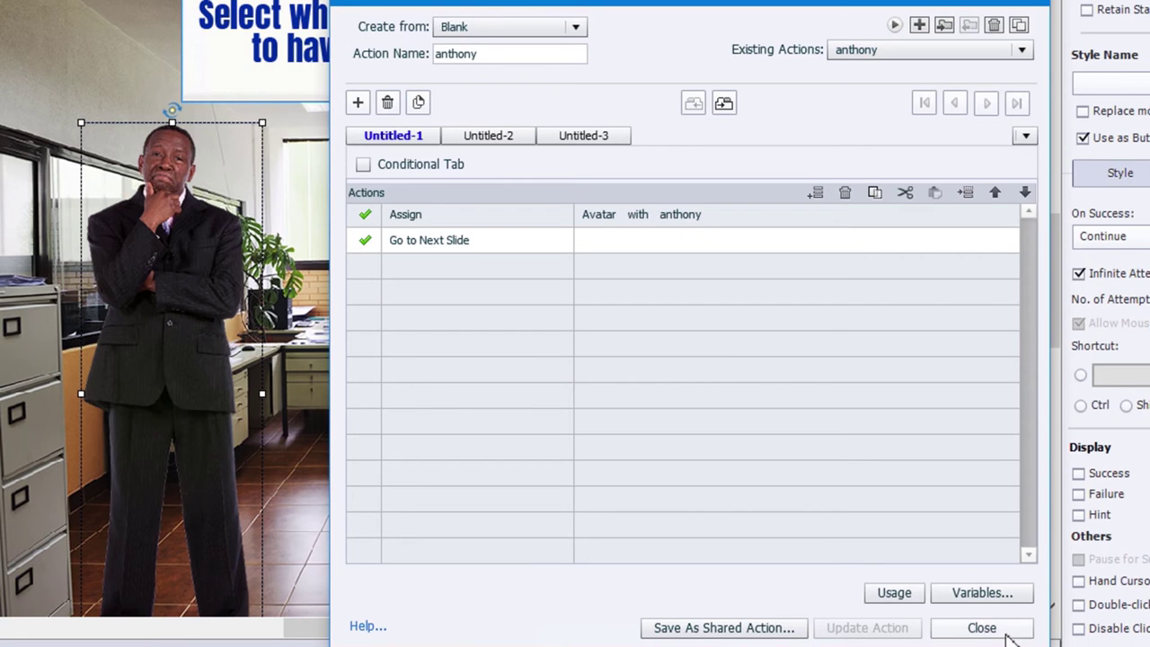
- Close the editor, review the anthony script, and select the woman in black and white
left_click(1007, 628)
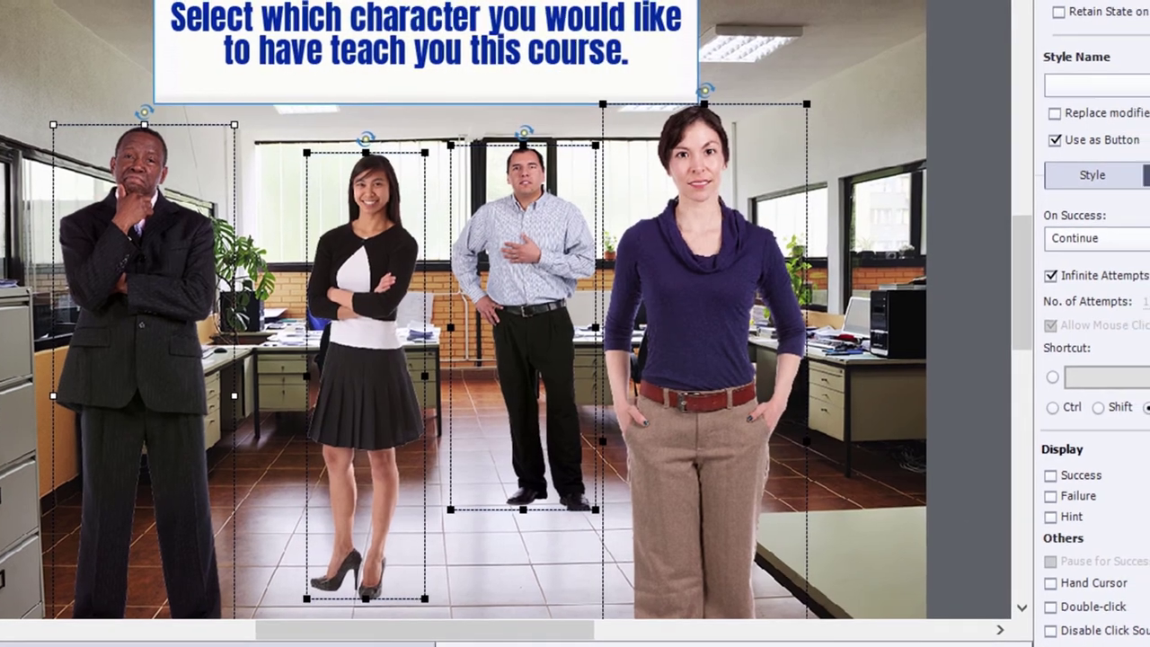
left_click(964, 247)
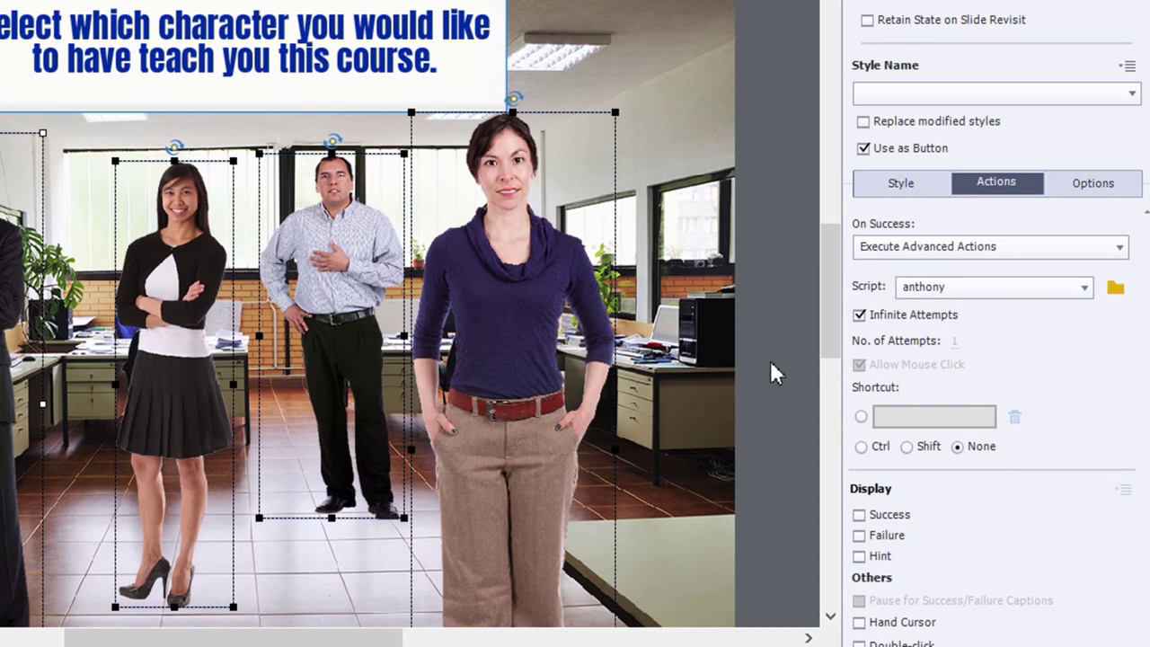
left_click(770, 306)
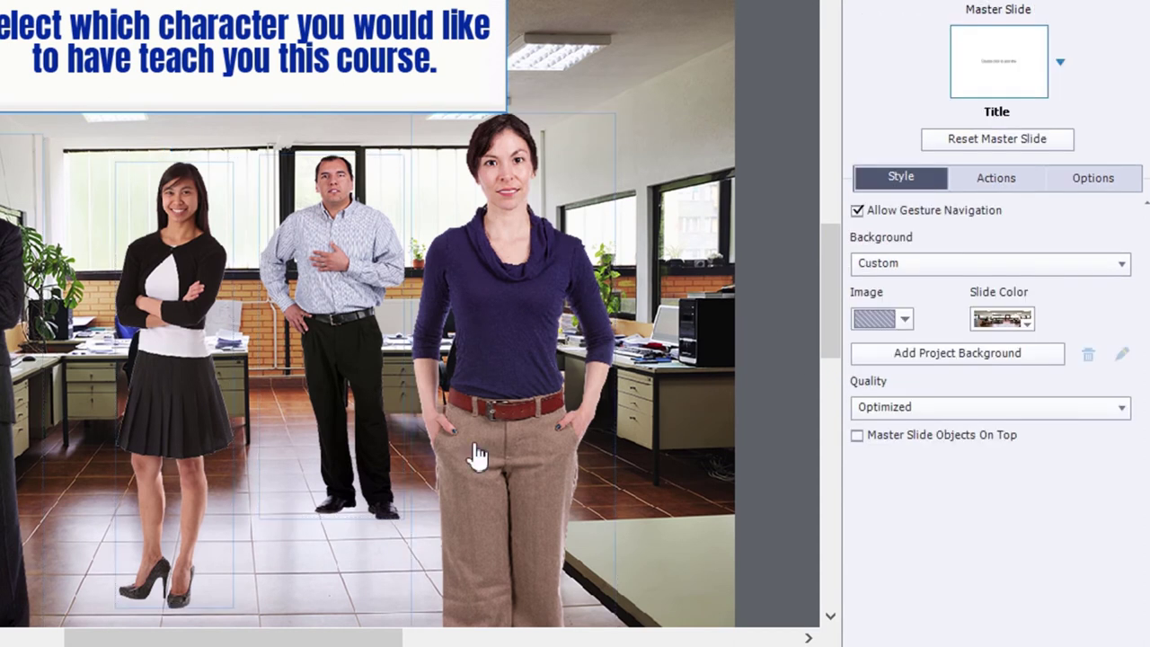
left_click(184, 284)
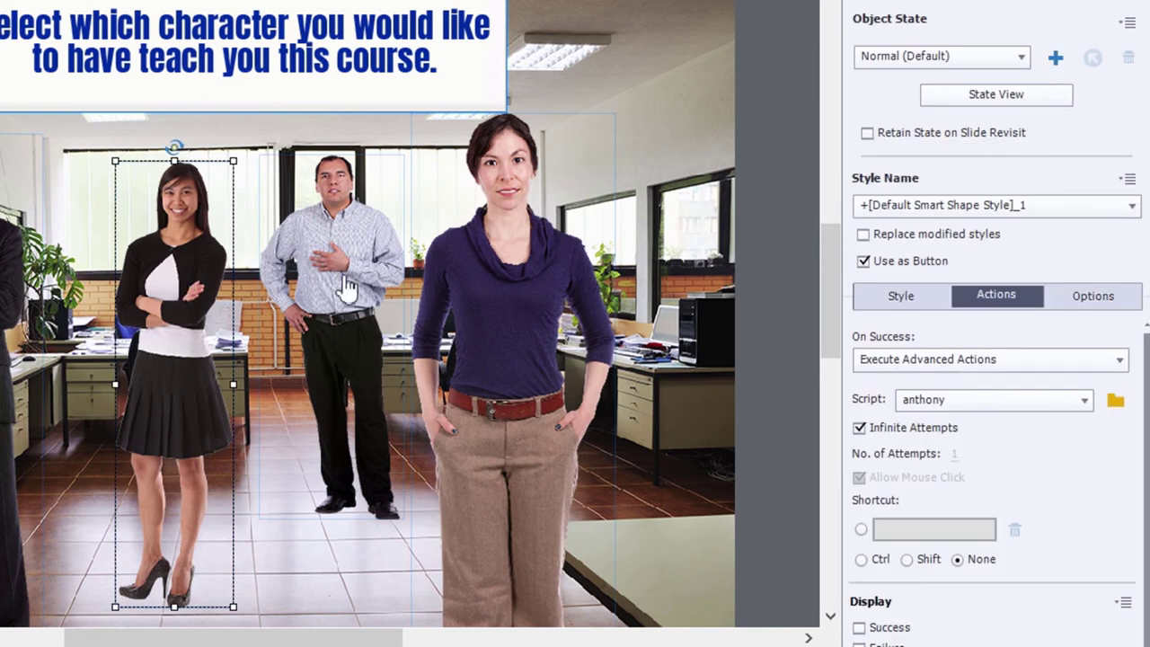
- Duplicate anthony as angela, assigning Avatar the literal angela
left_click(1117, 402)
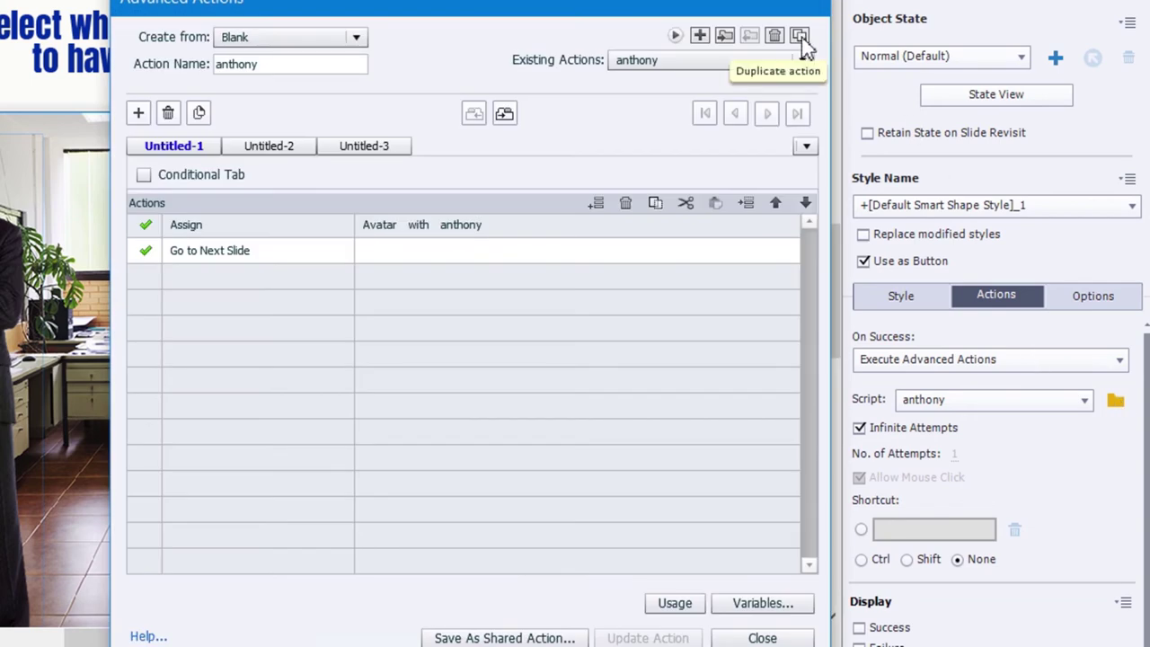
left_click(801, 37)
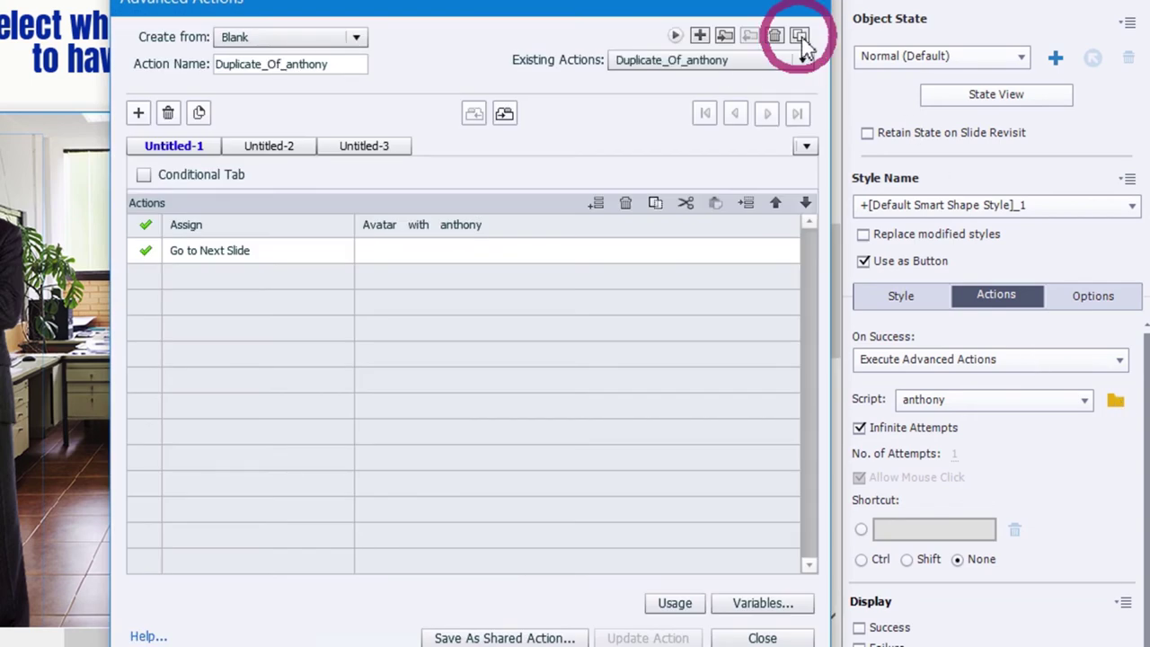
left_click_drag(360, 65, 106, 77)
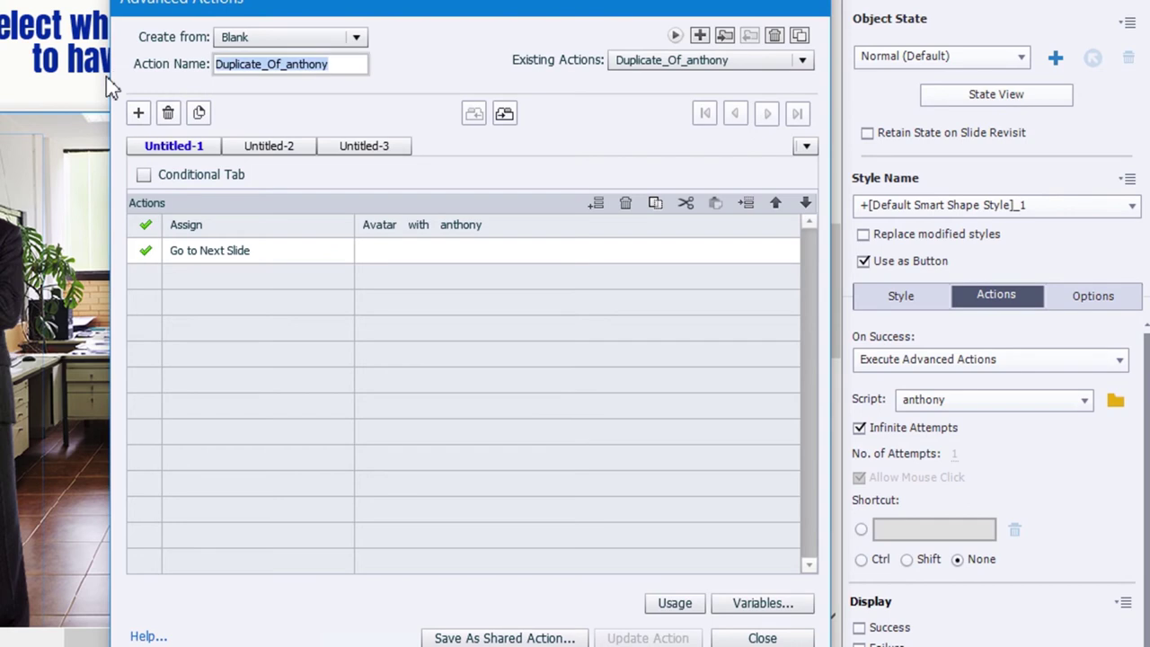
type("angela")
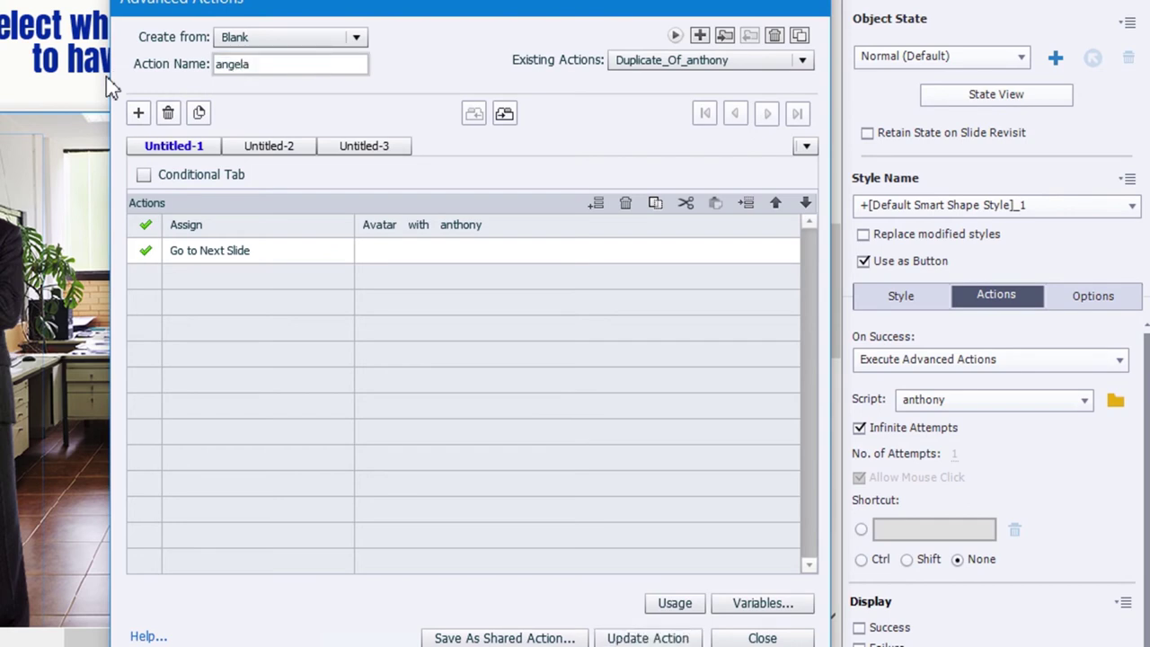
left_click(465, 226)
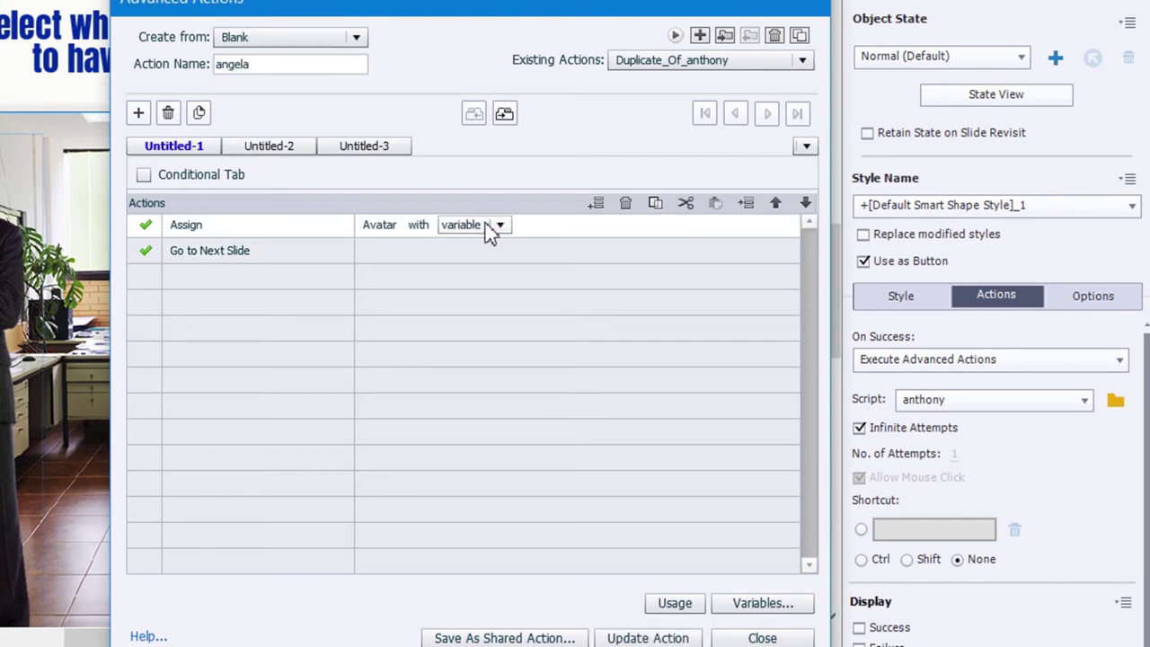
left_click(488, 226)
left_click(485, 270)
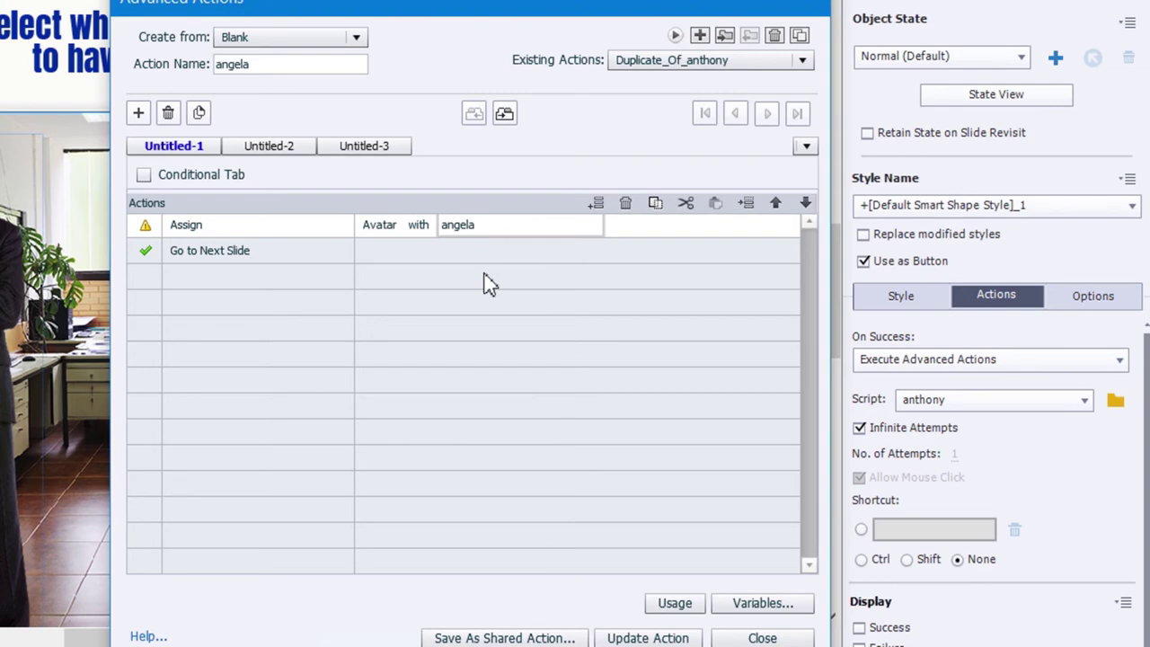
key("Return")
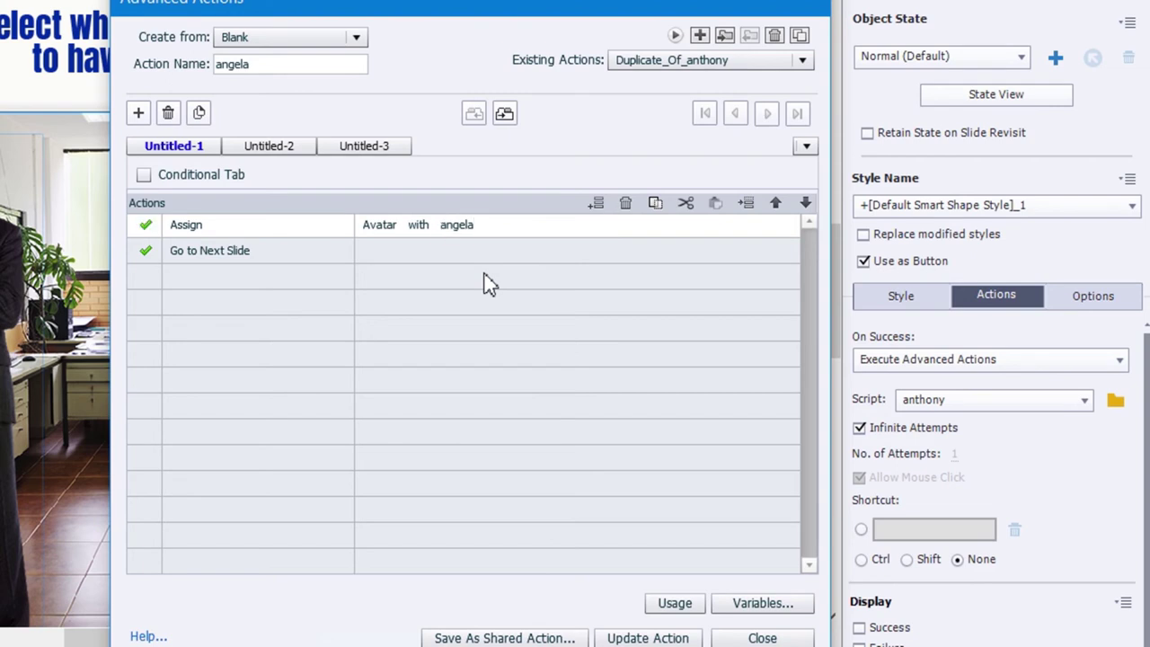
- Update the angela action and choose angela as the woman's button script
left_click(655, 638)
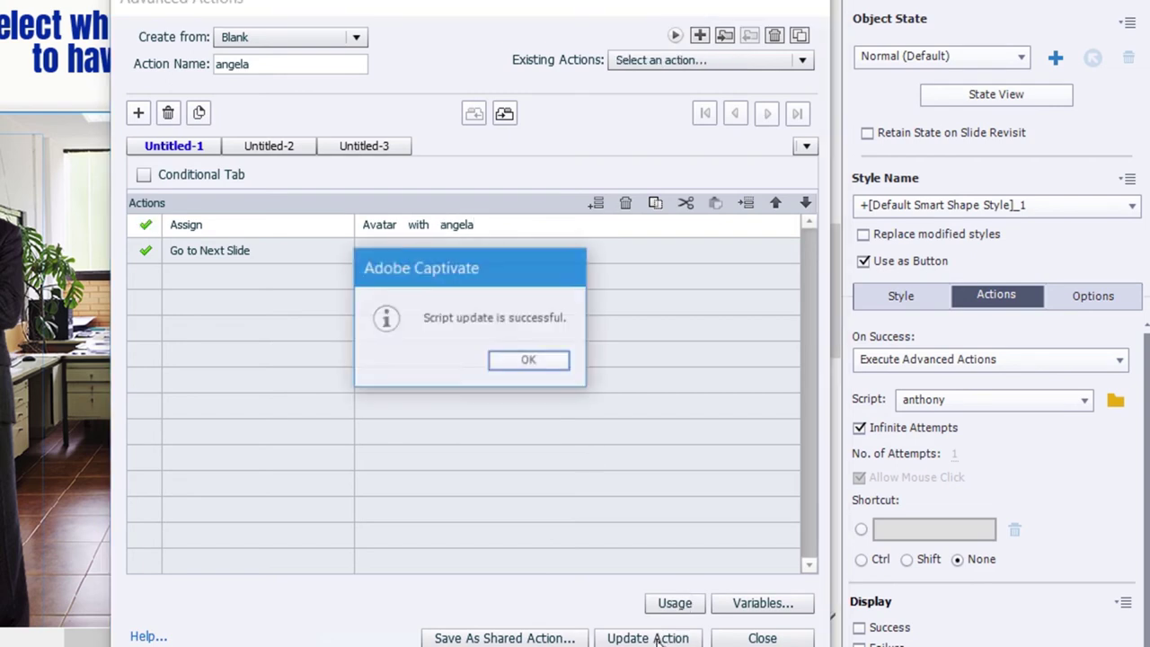
left_click(529, 360)
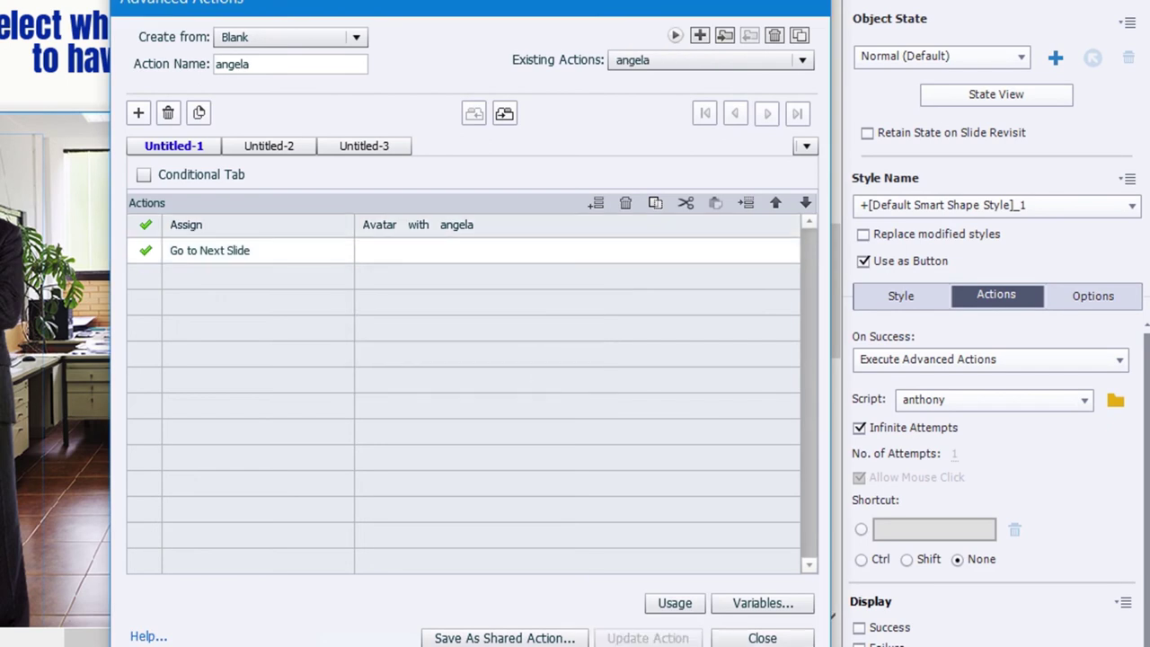
left_click(762, 638)
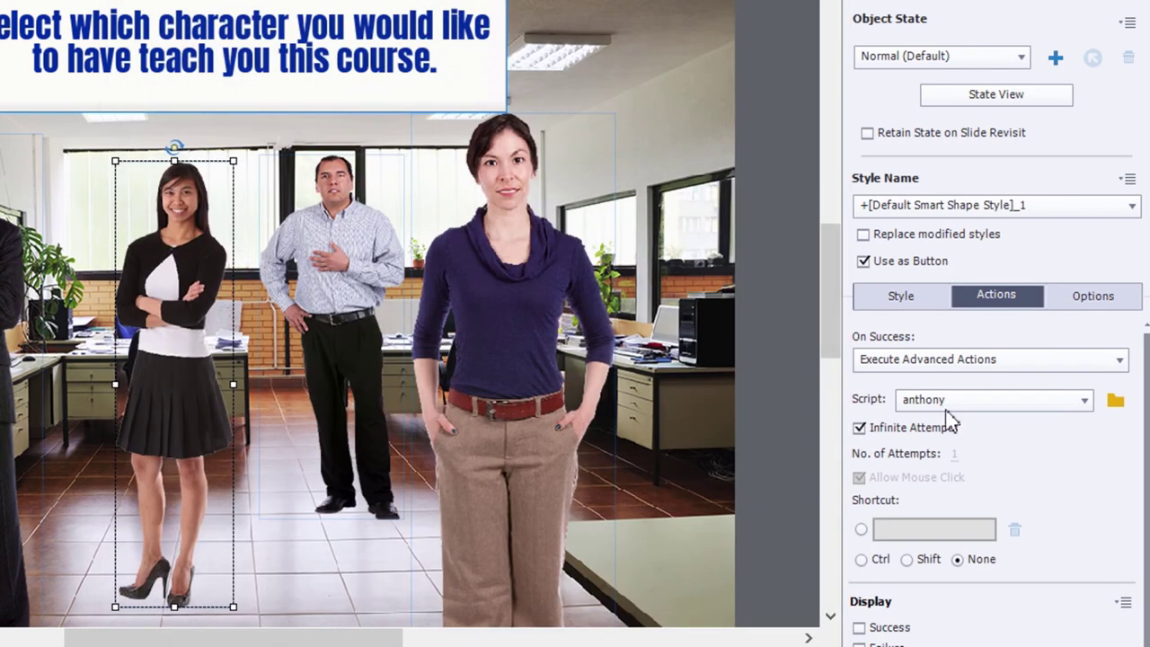
left_click(988, 402)
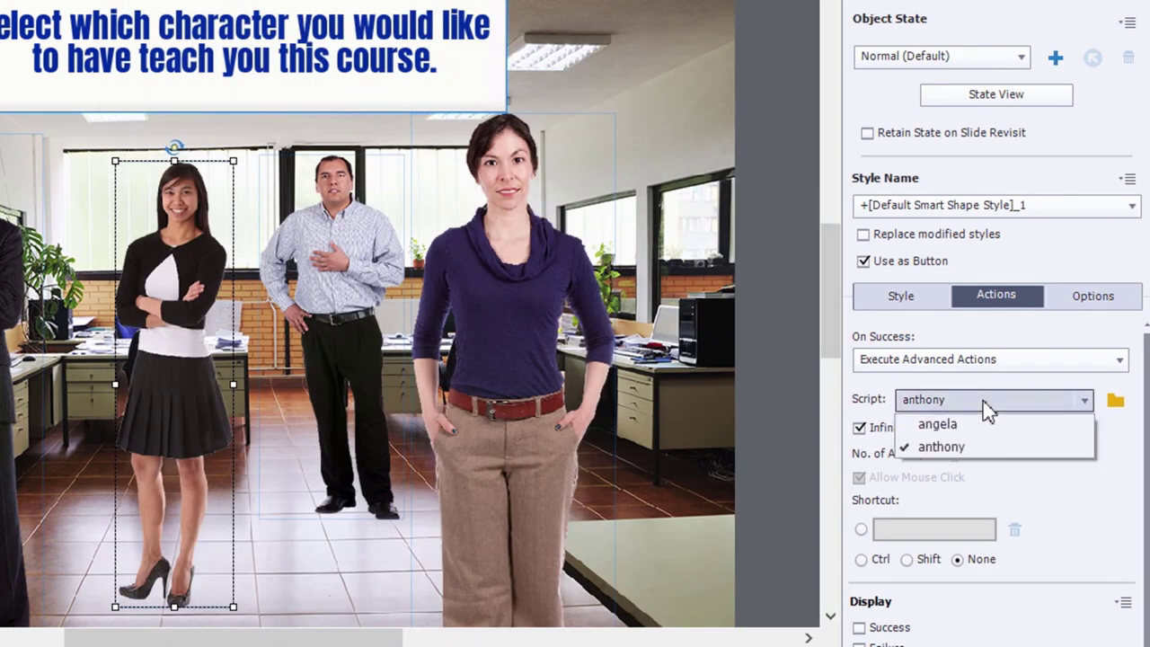
left_click(991, 442)
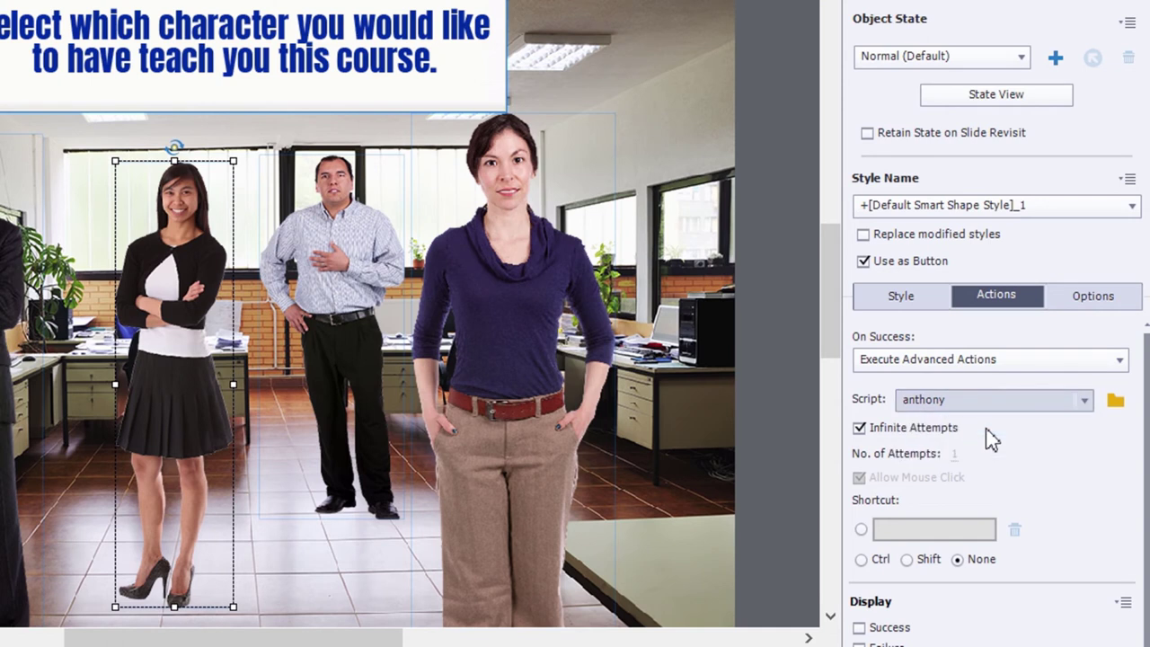
- For the blue-shirt man's button, duplicate anthony as david assigning Avatar the literal david
key("Up")
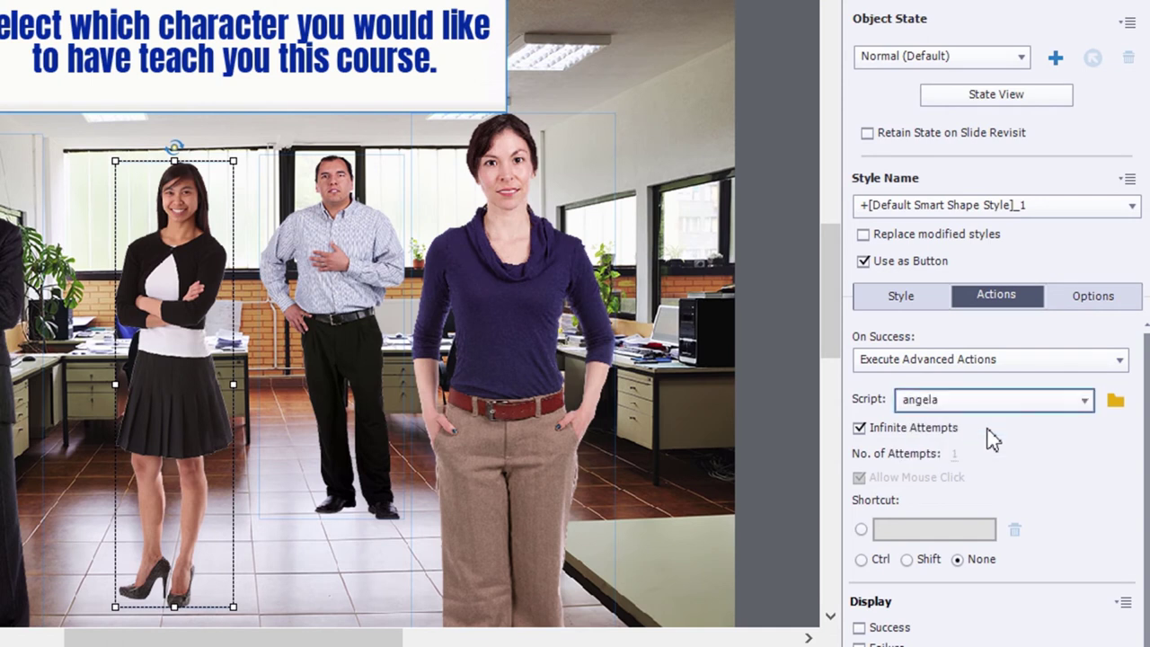
left_click(340, 240)
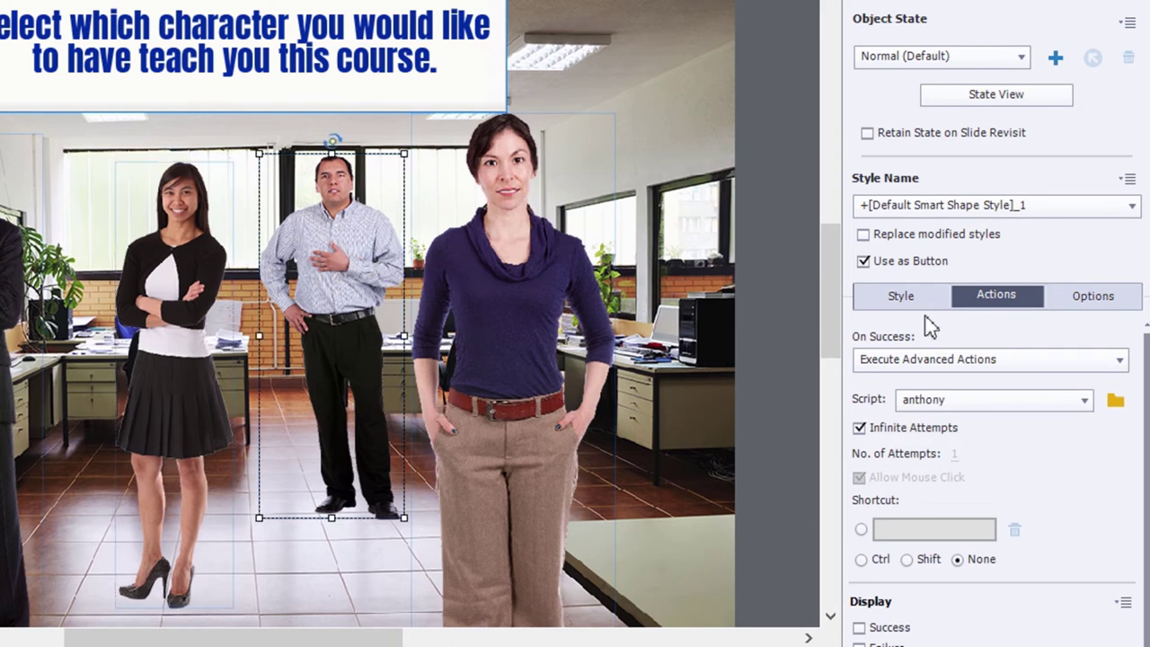
left_click(1115, 401)
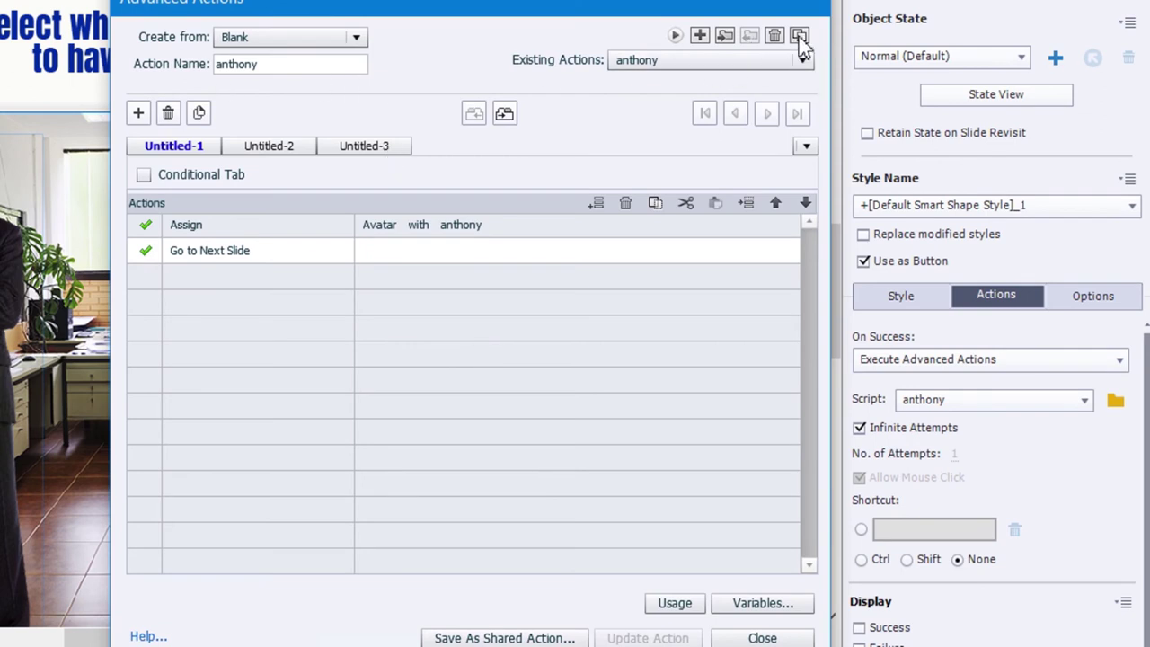
left_click(800, 37)
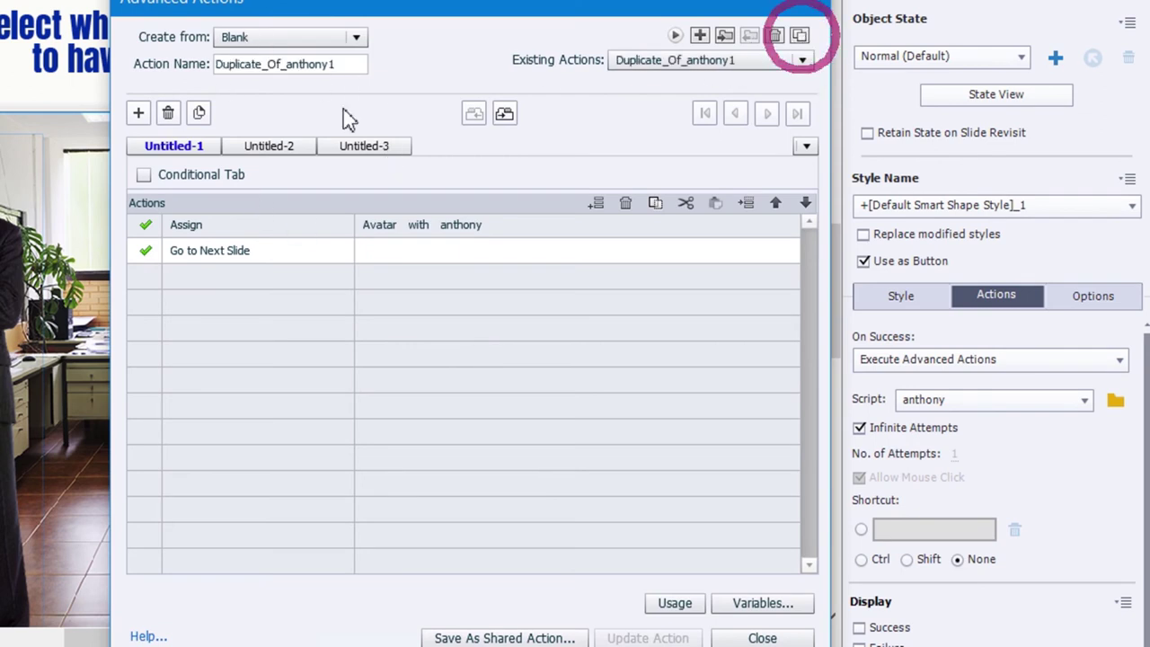
left_click_drag(349, 64, 41, 72)
type("david")
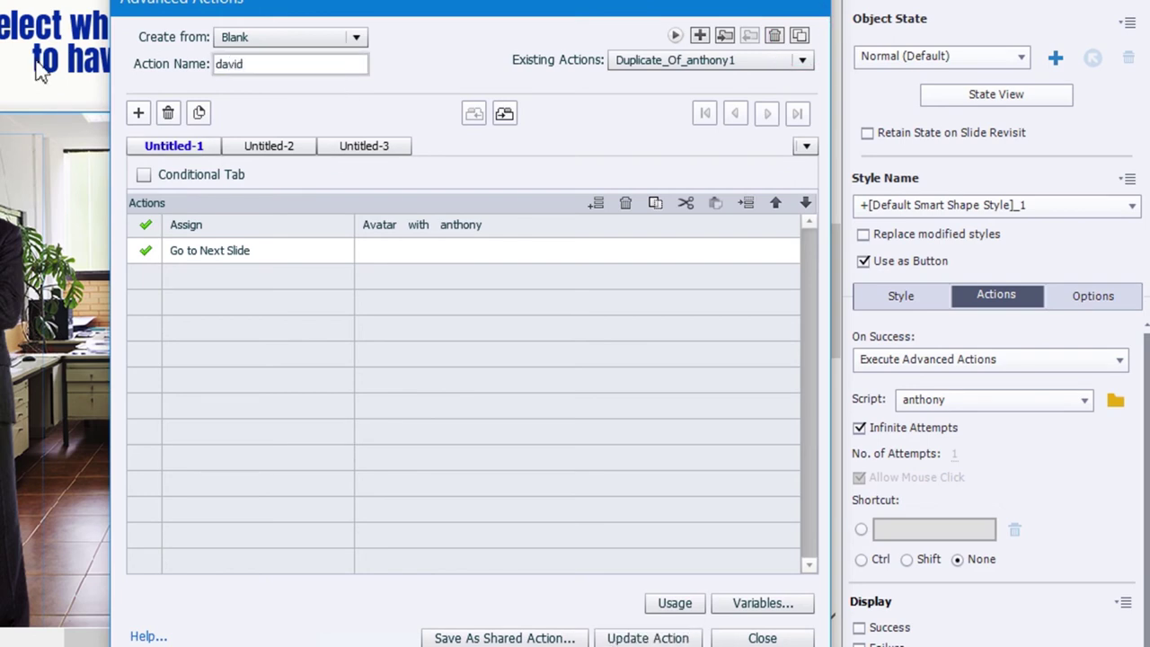
left_click(462, 227)
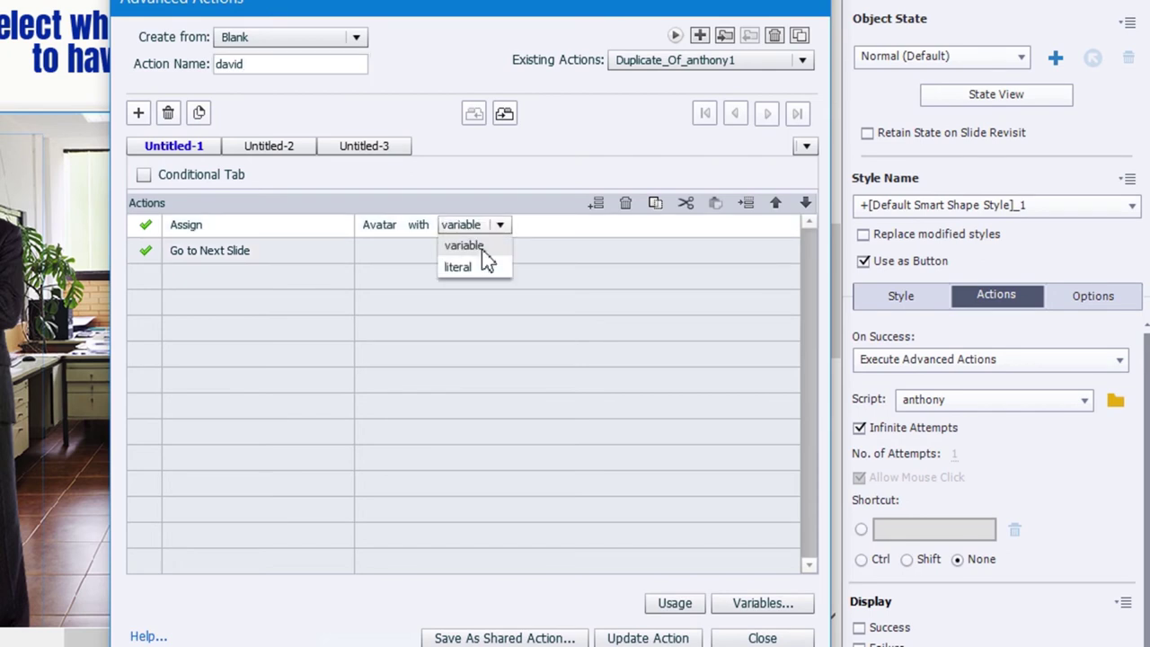
left_click(483, 267)
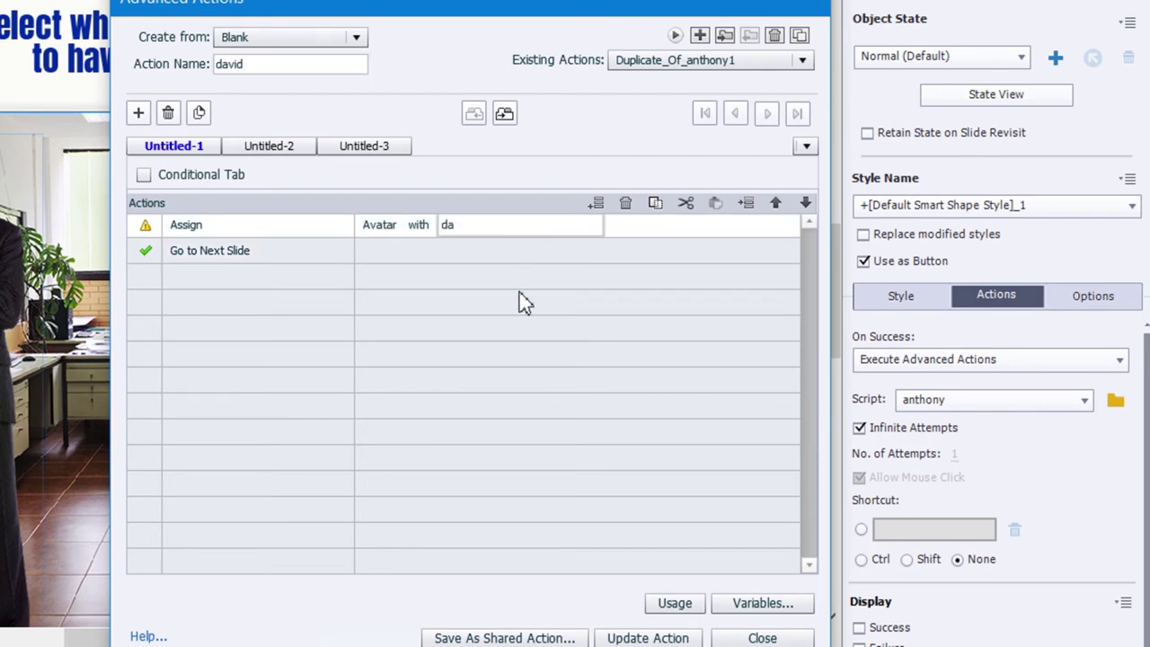
left_click(525, 302)
- Update the david action, set it as the button's script, then select the purple woman's button
left_click(657, 633)
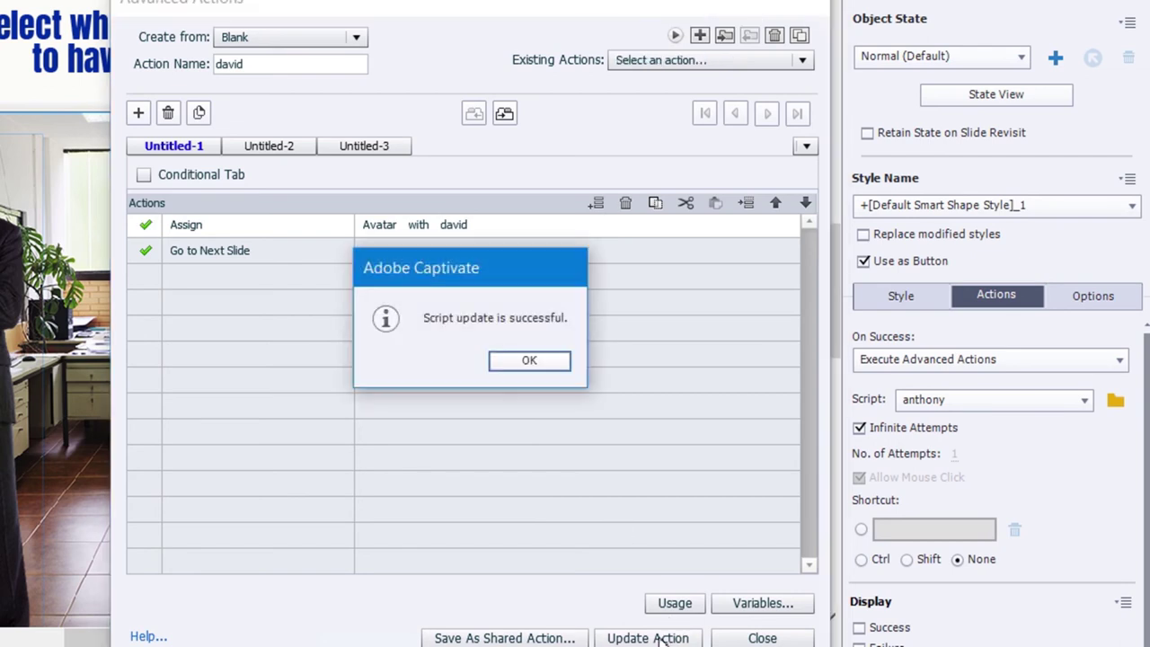
left_click(529, 360)
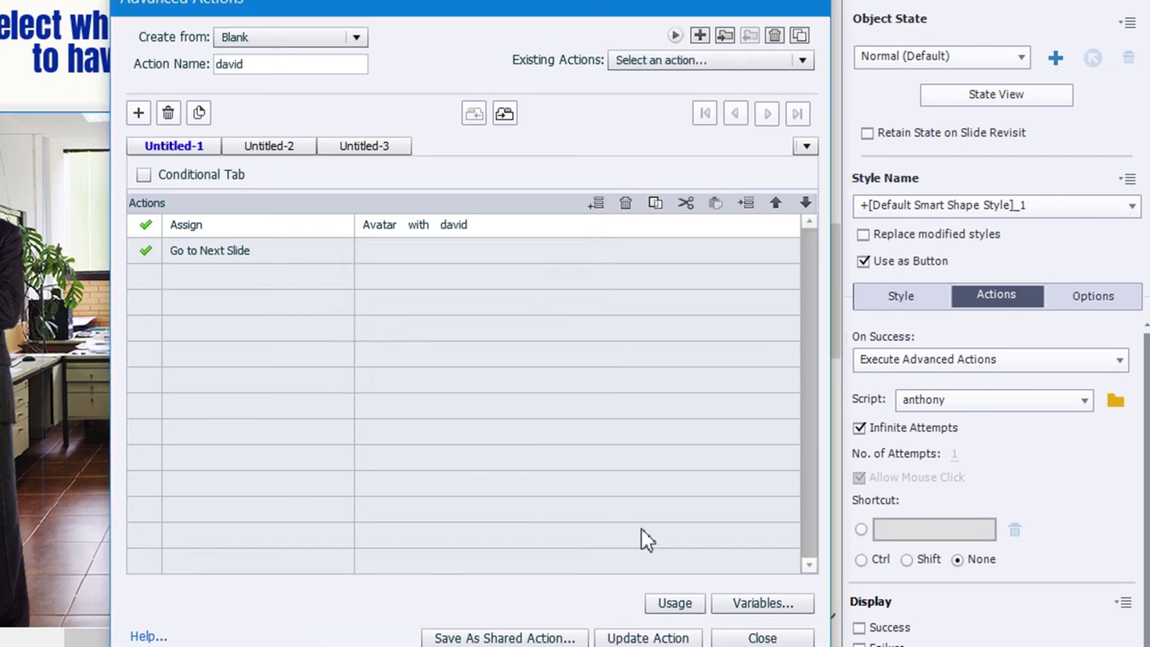
left_click(760, 637)
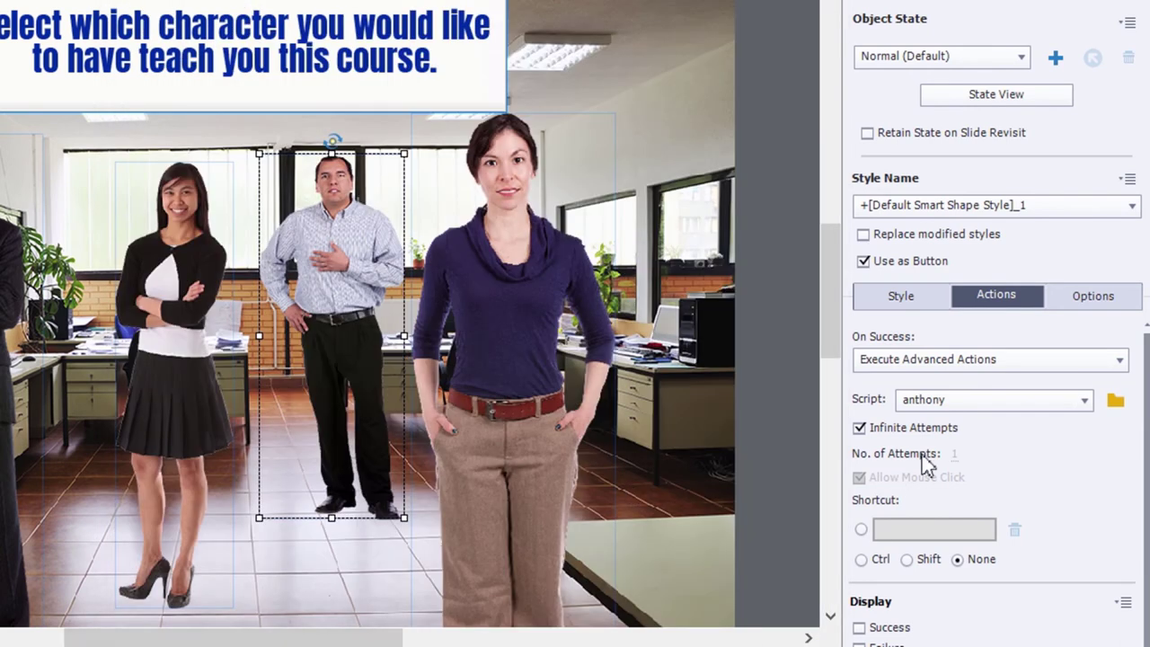
left_click(979, 401)
left_click(935, 469)
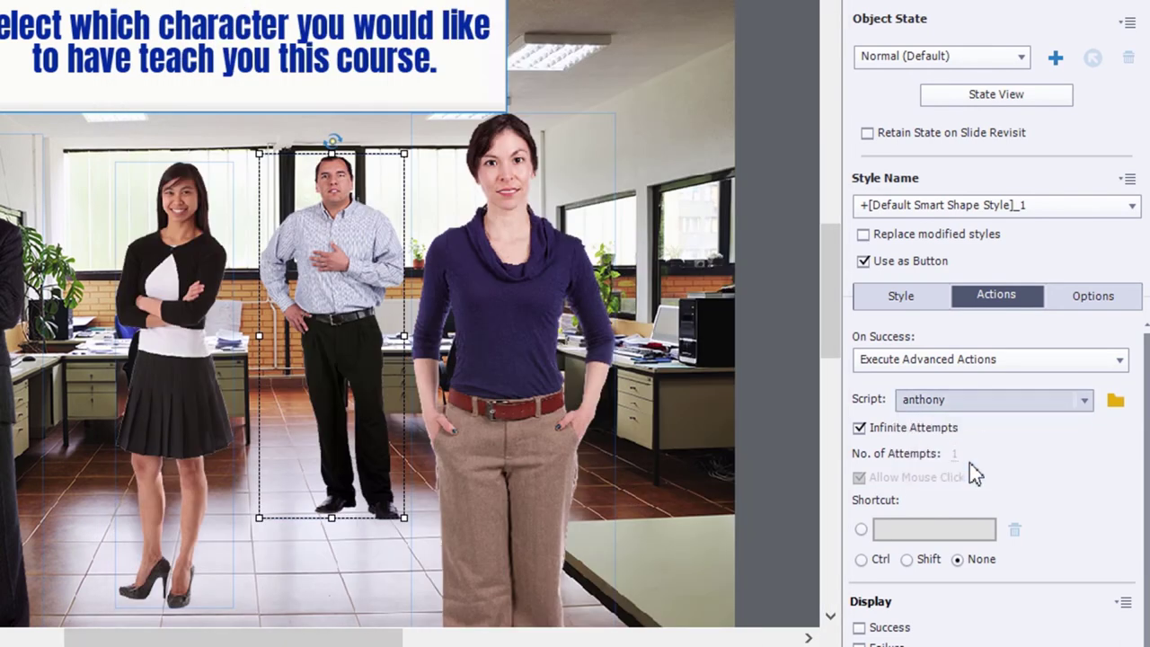
left_click(524, 308)
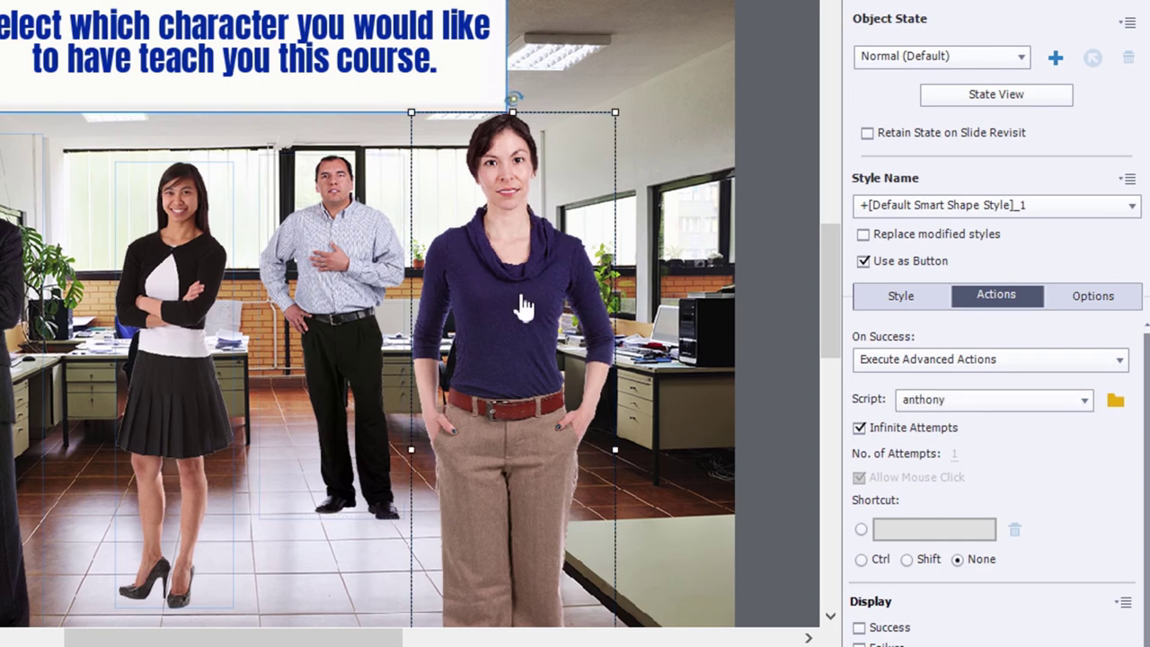
- Duplicate anthony as jacqueline, assigning Avatar the literal jacqueline
left_click(1115, 400)
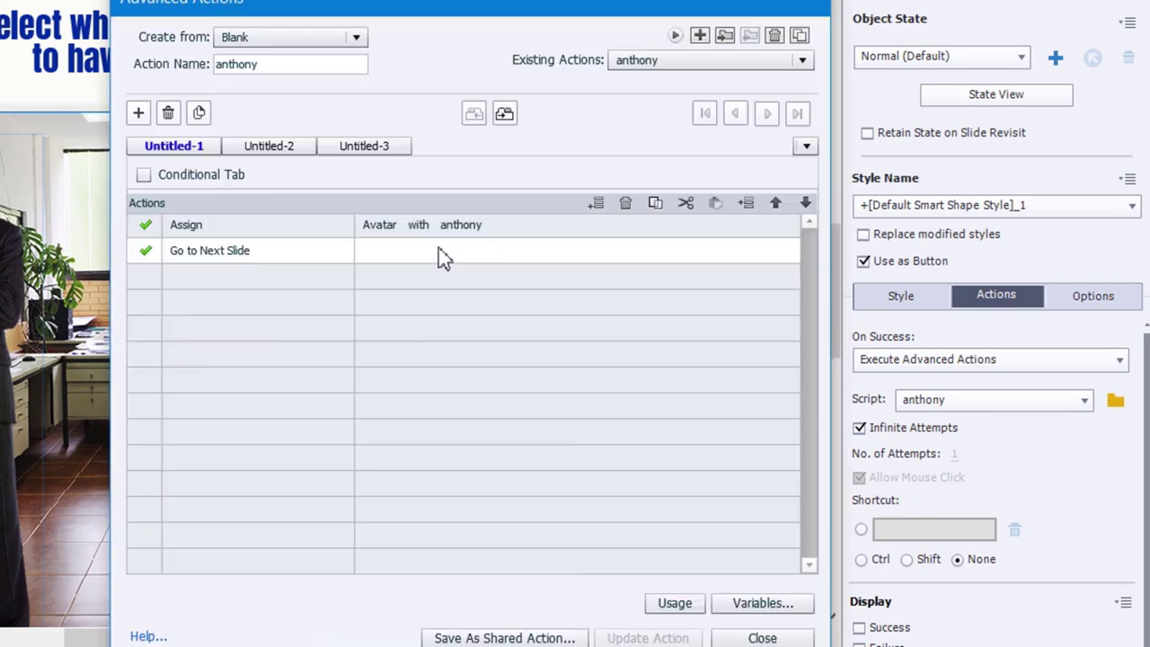
left_click(799, 35)
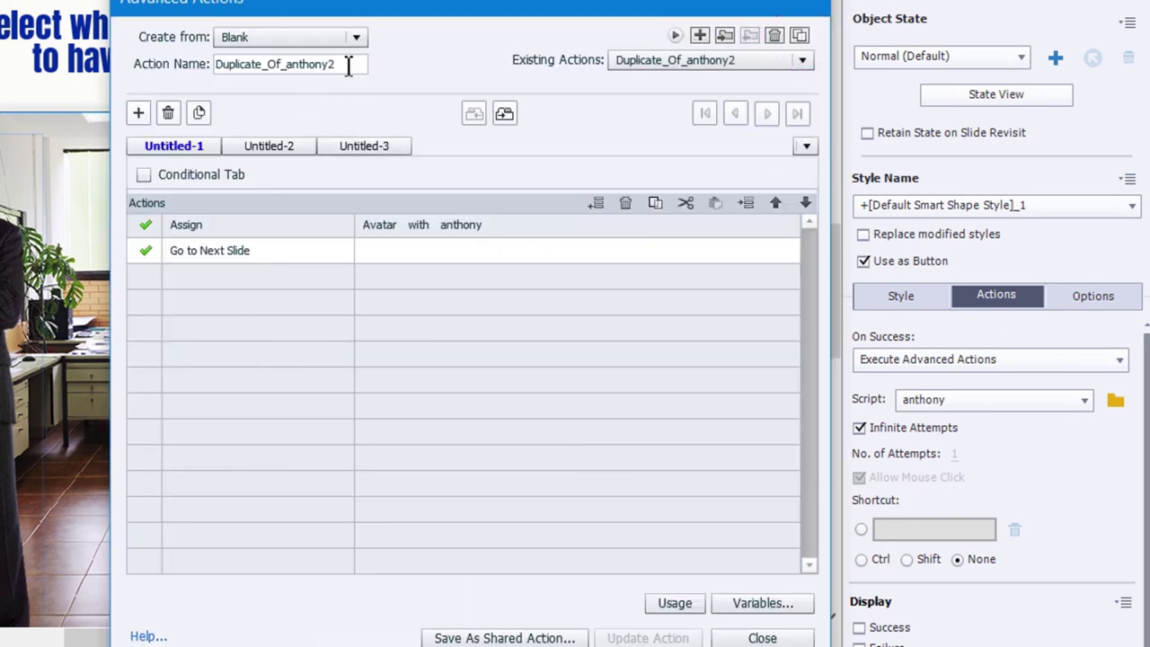
left_click_drag(349, 67, 76, 81)
type("jacqueline")
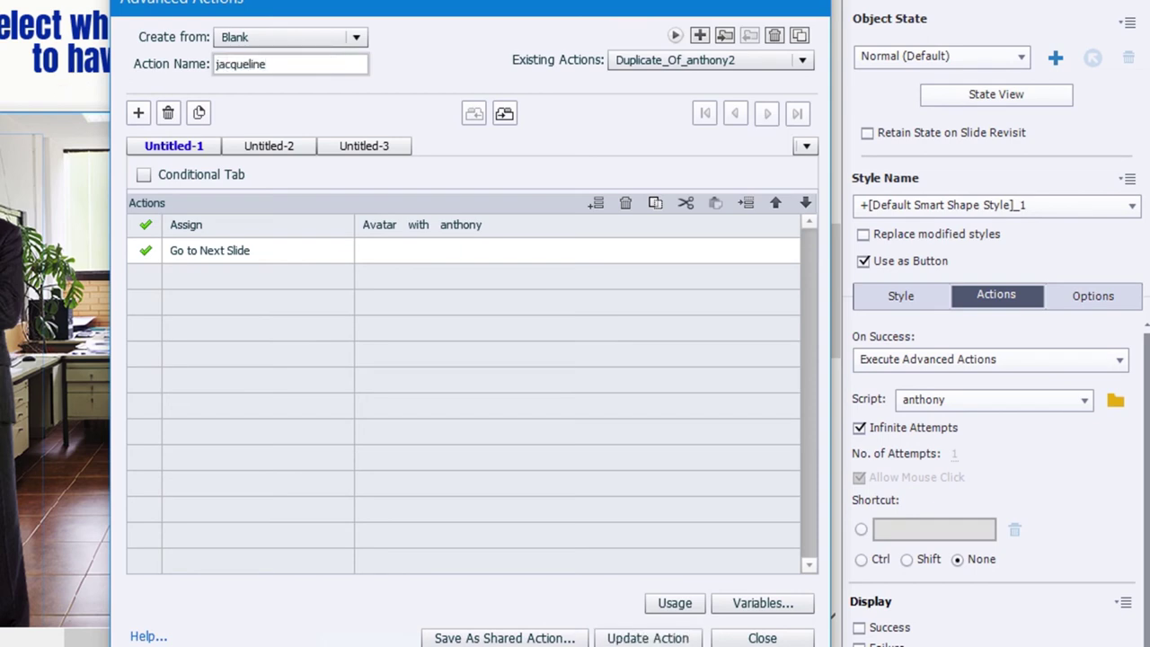
left_click(459, 228)
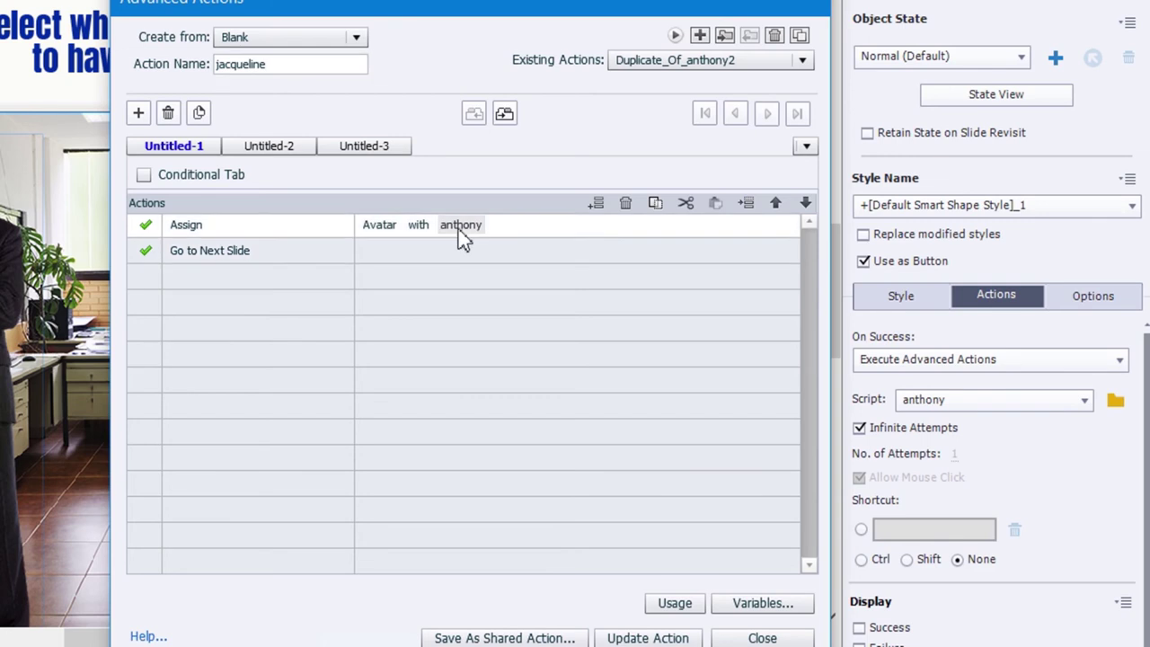
left_click(489, 227)
left_click(491, 273)
key("Return")
- Update the jacqueline action, close the editor, and open the button's Script list
left_click(647, 637)
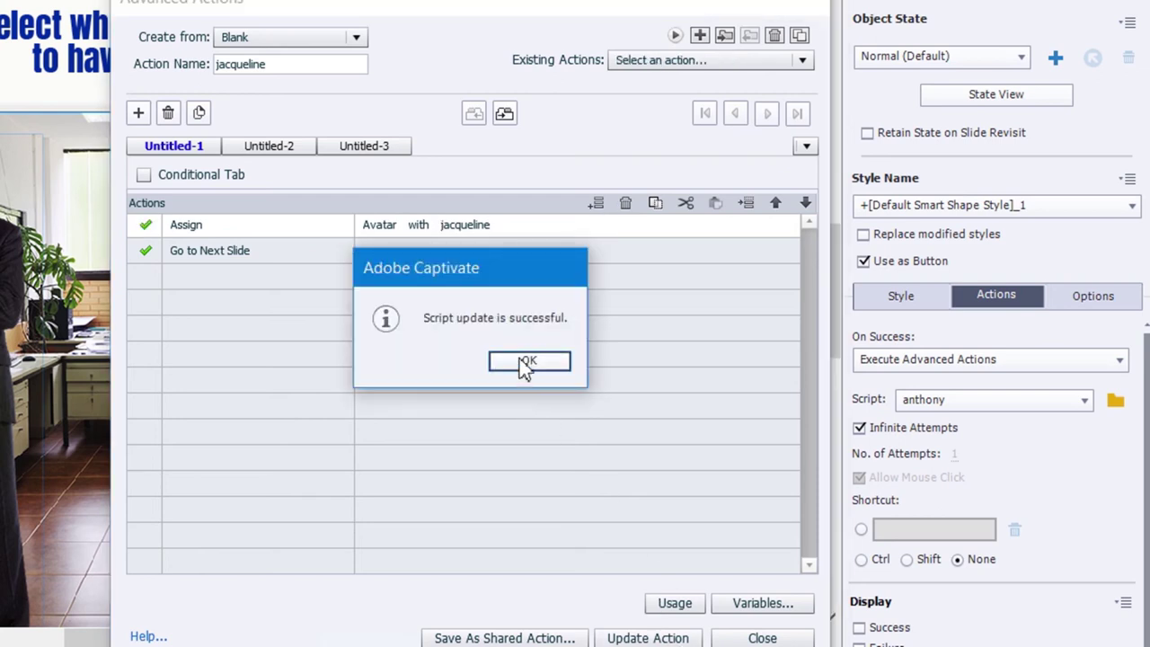
left_click(523, 362)
left_click(782, 639)
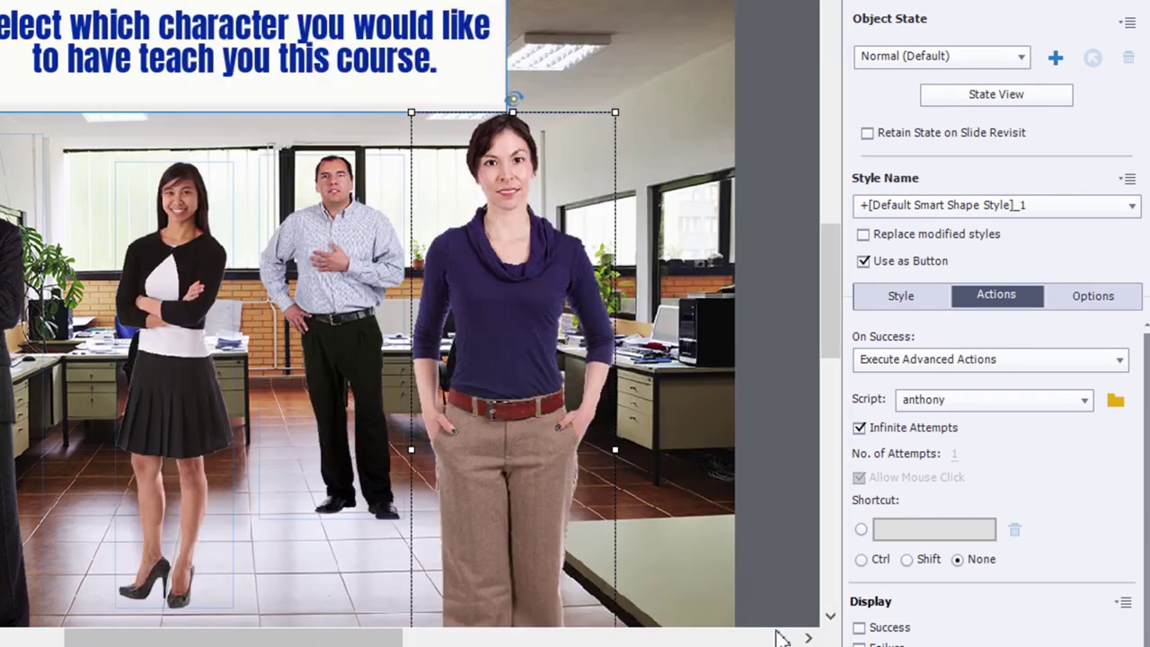
left_click(1005, 399)
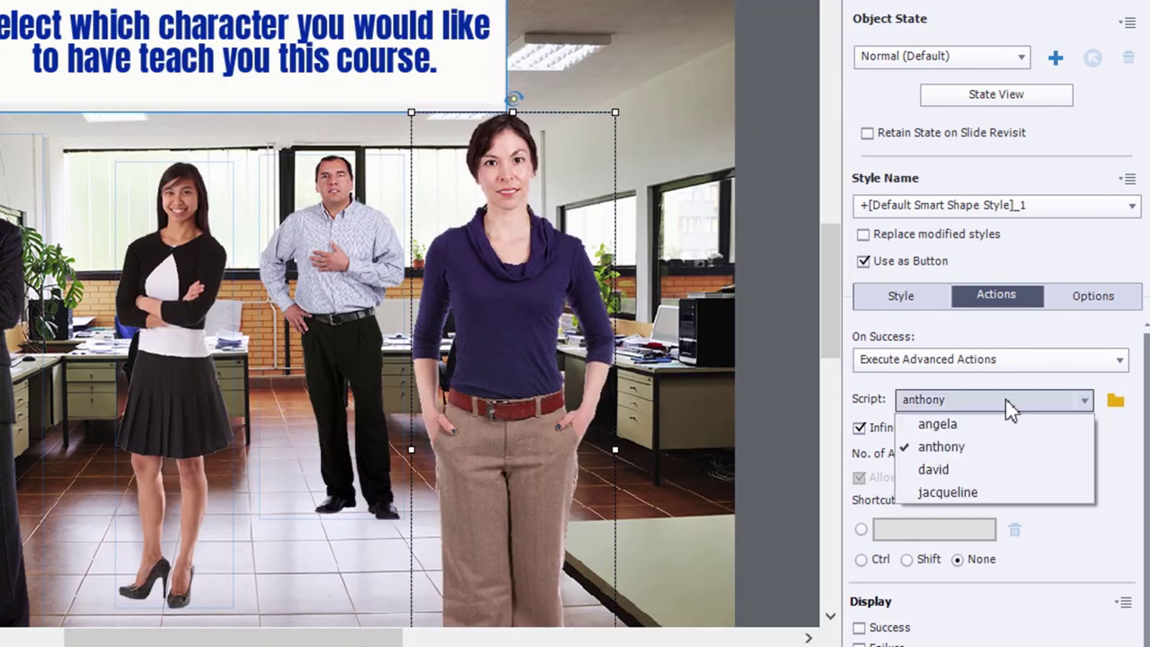
- Set jacqueline as the button's script, then open State View for slide 2's avatar image
left_click(997, 499)
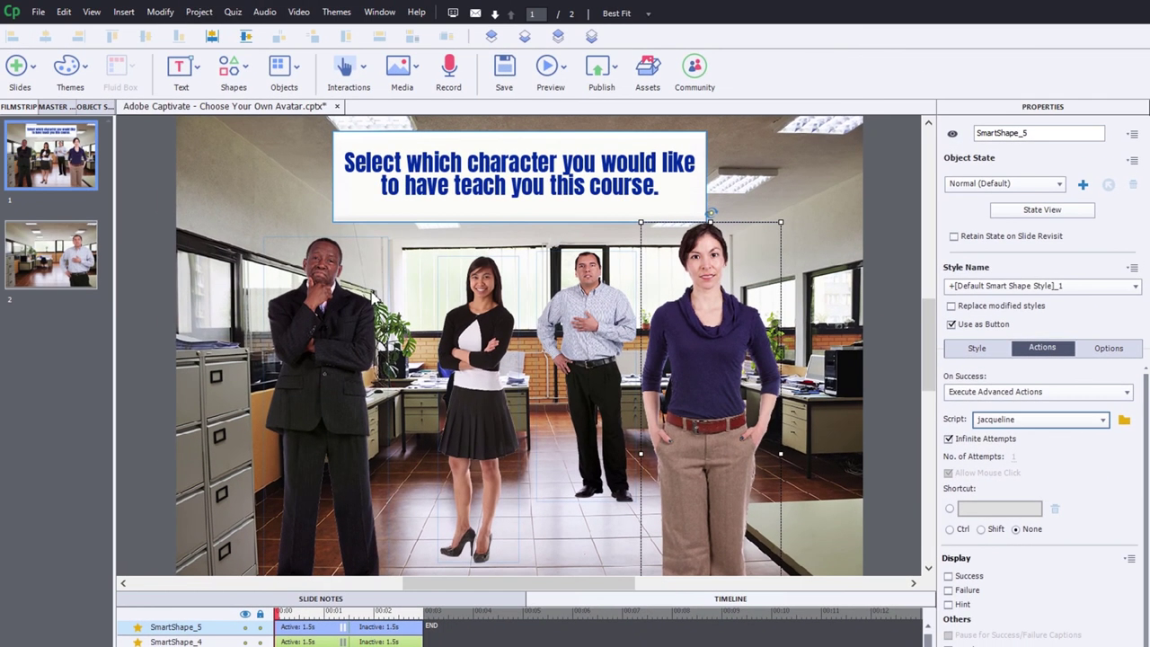
left_click(72, 260)
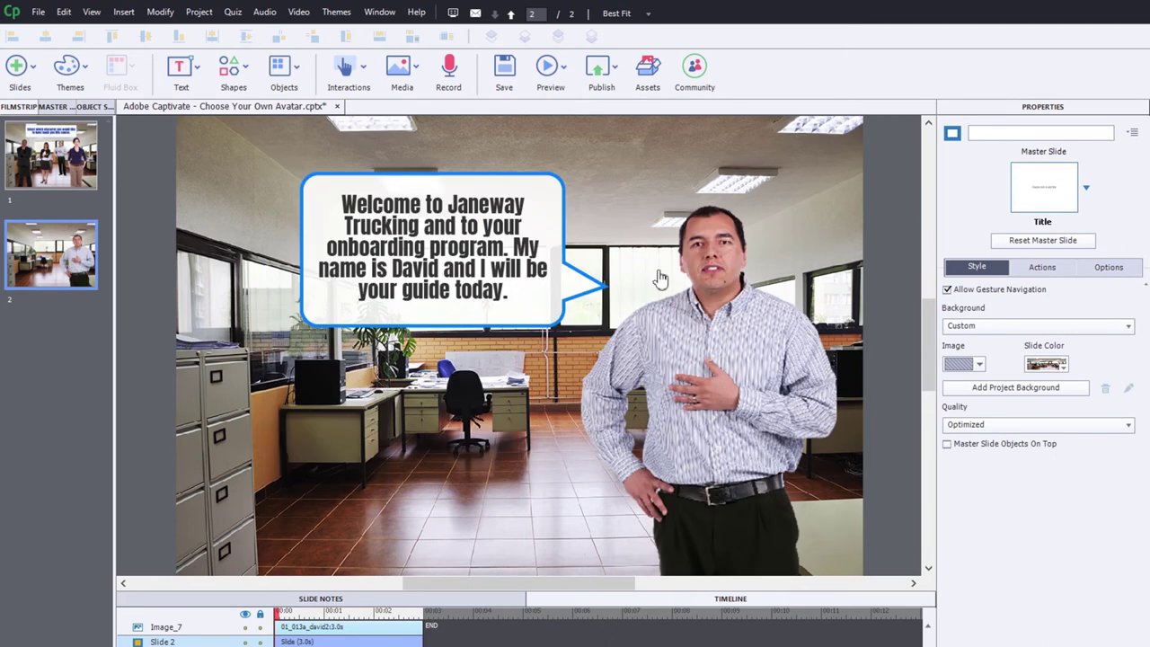
left_click(758, 324)
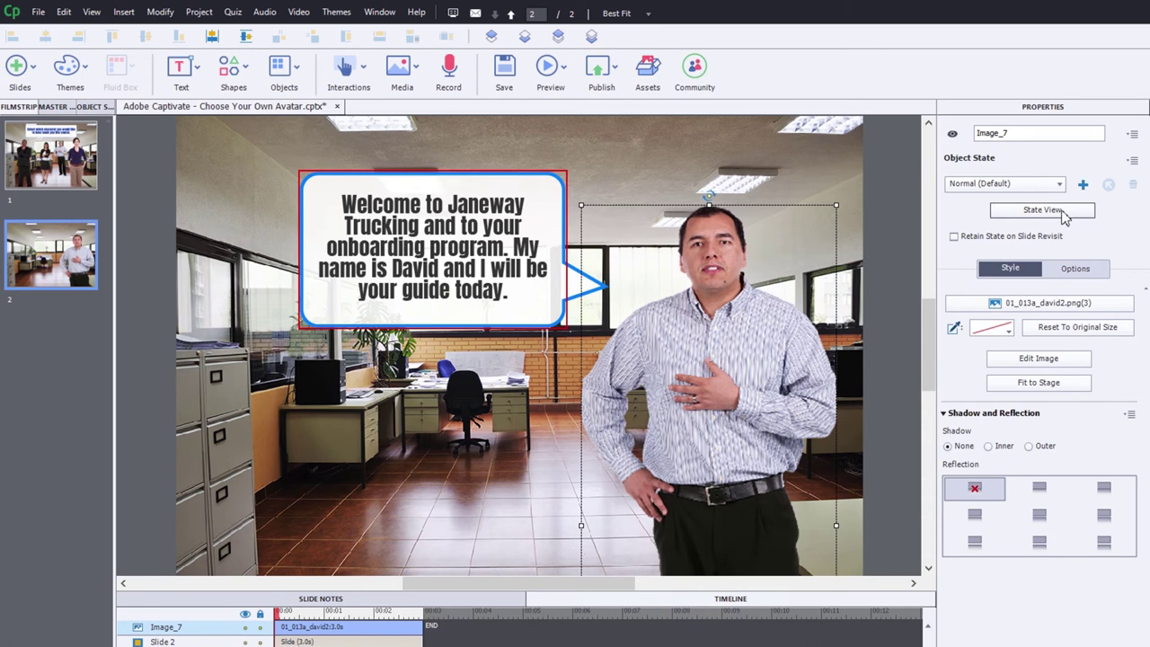
left_click(1042, 210)
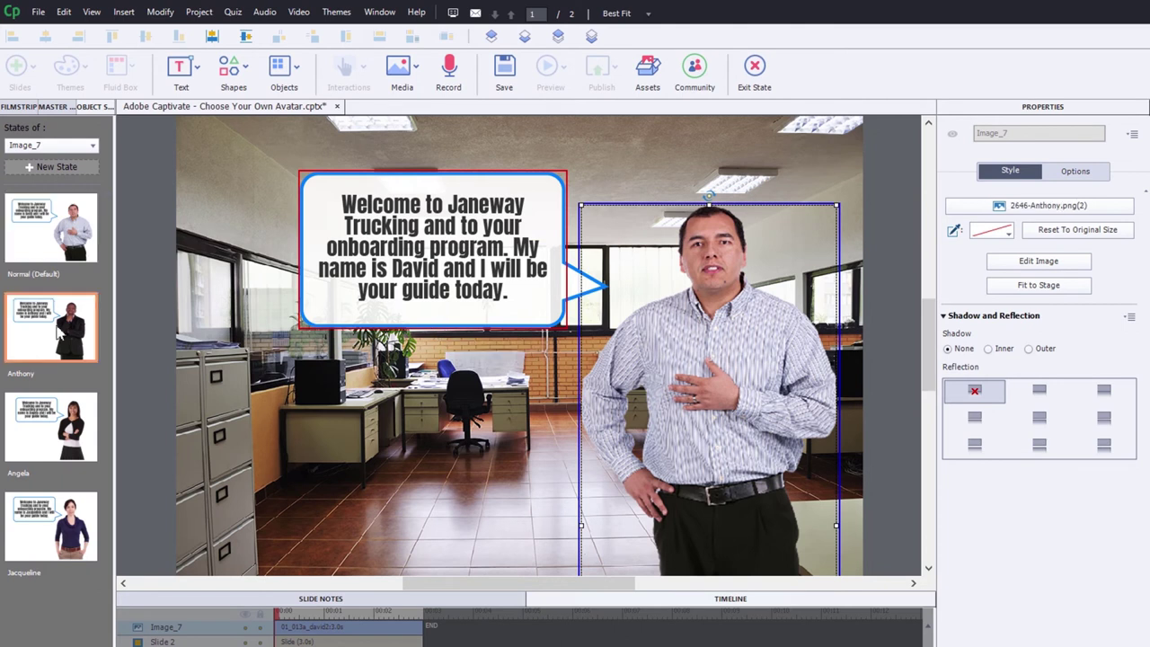
- Browse the avatar's Anthony, Angela and Jacqueline states, then deselect the image
left_click(60, 333)
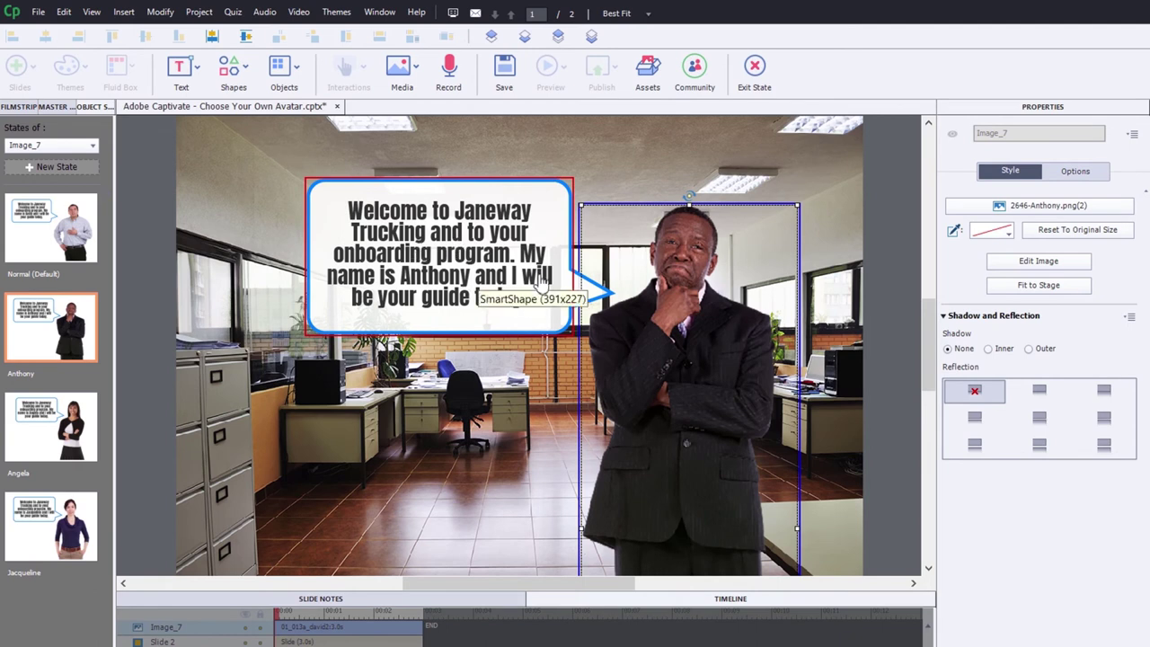
left_click(66, 440)
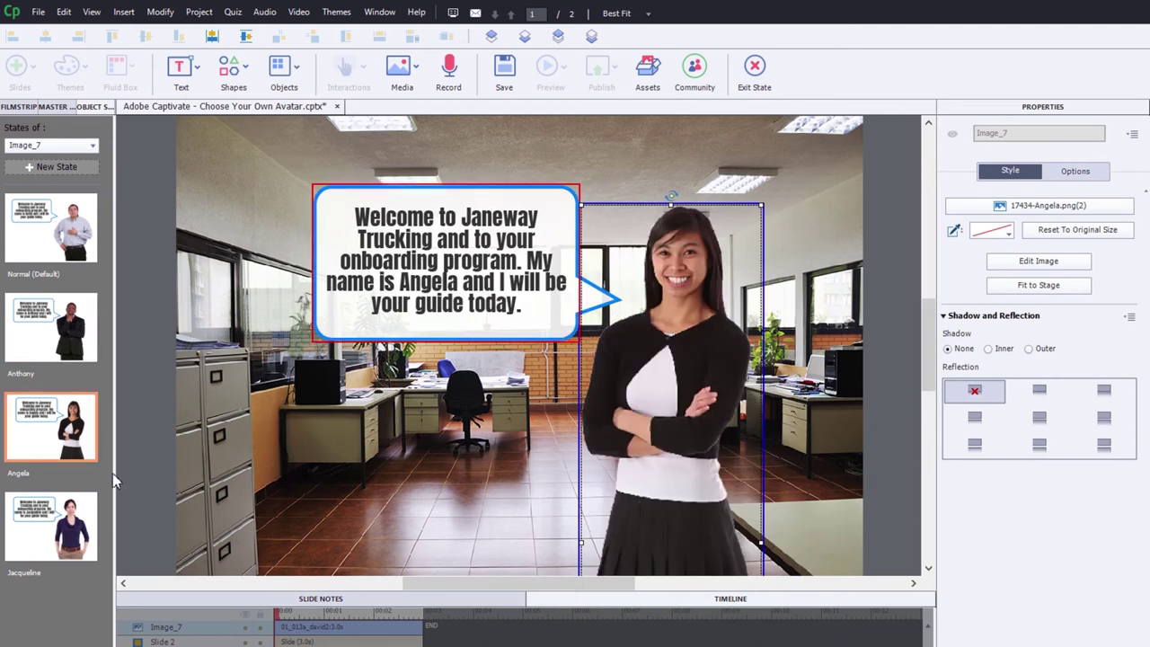
left_click(81, 526)
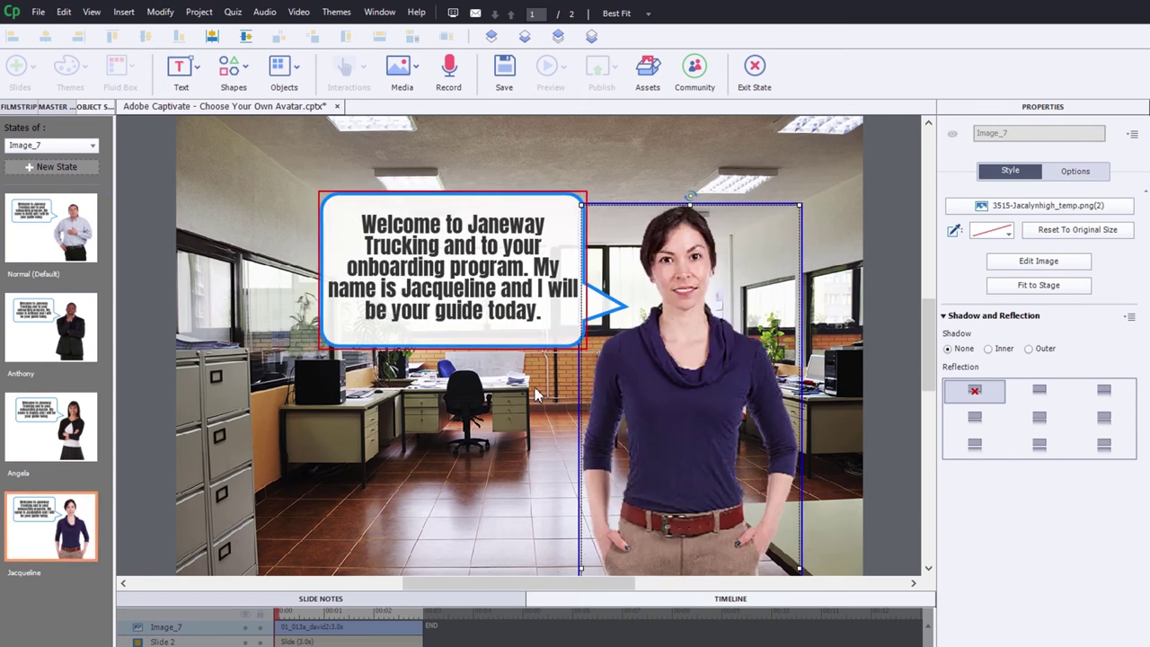
left_click(881, 309)
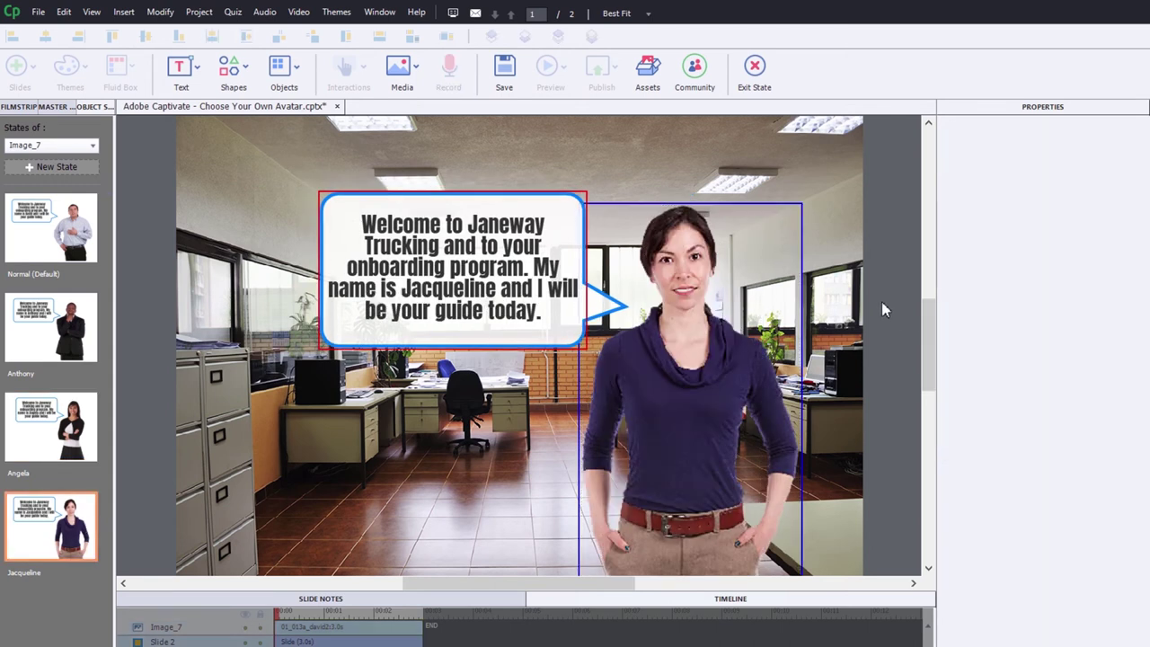
- Exit state view and check slide 2's On Enter action list without changing it
left_click(755, 67)
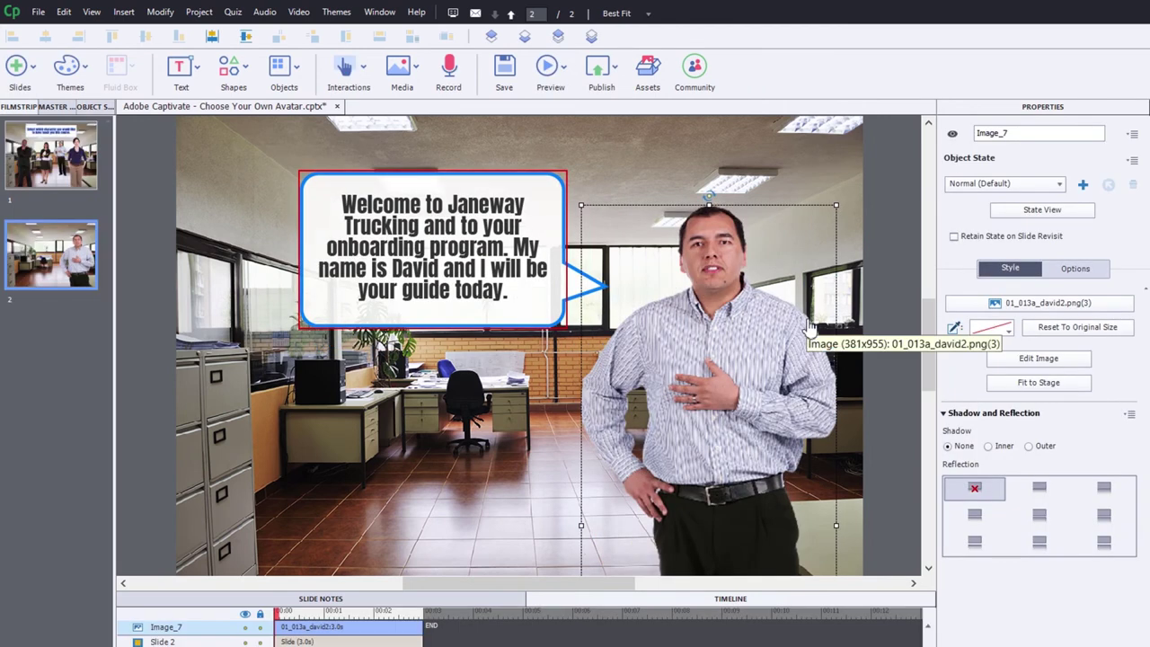
left_click(882, 366)
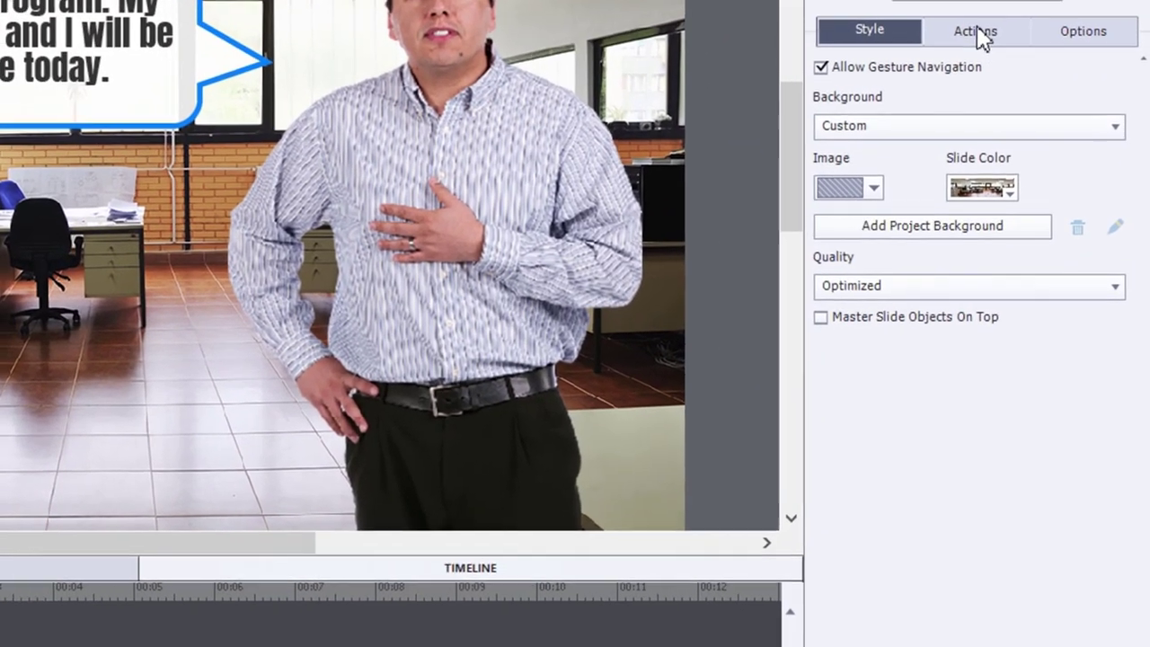
left_click(977, 31)
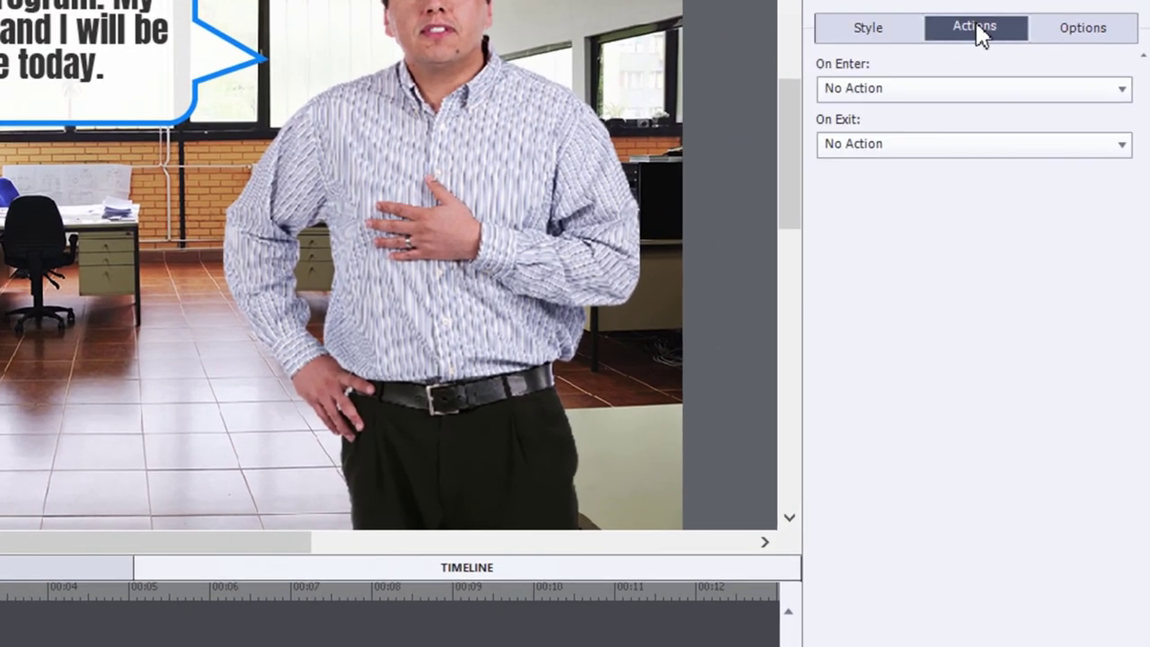
left_click(973, 90)
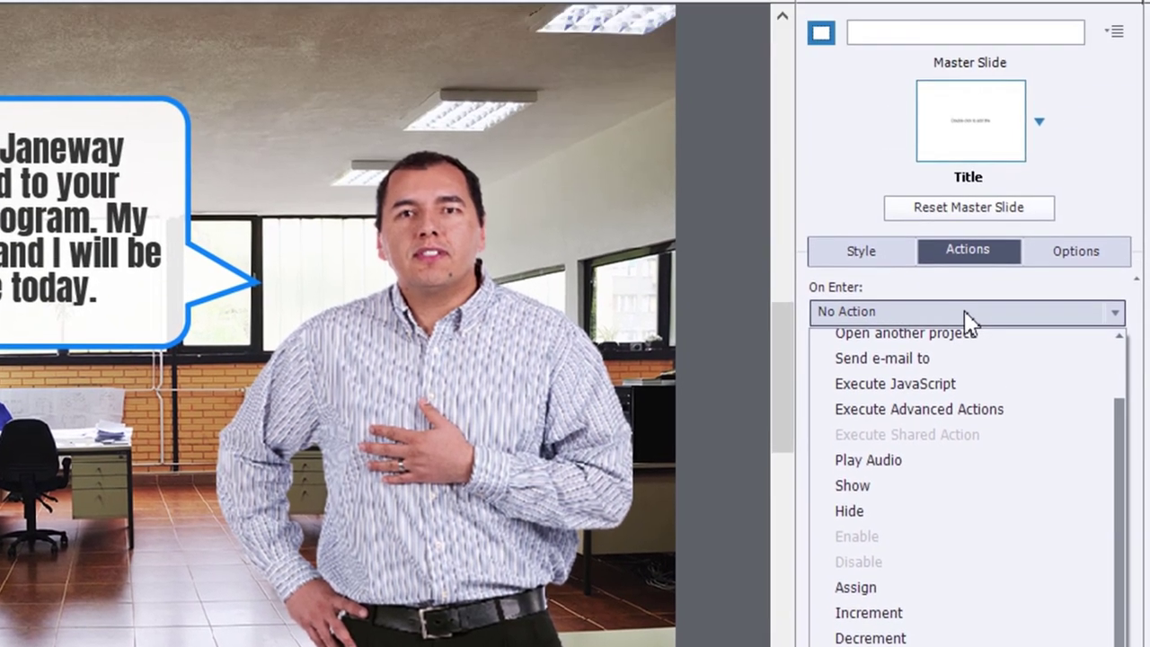
left_click(973, 89)
- Rename the slide 2 avatar image from Image_7 to Avatar_Slide_2
left_click(521, 489)
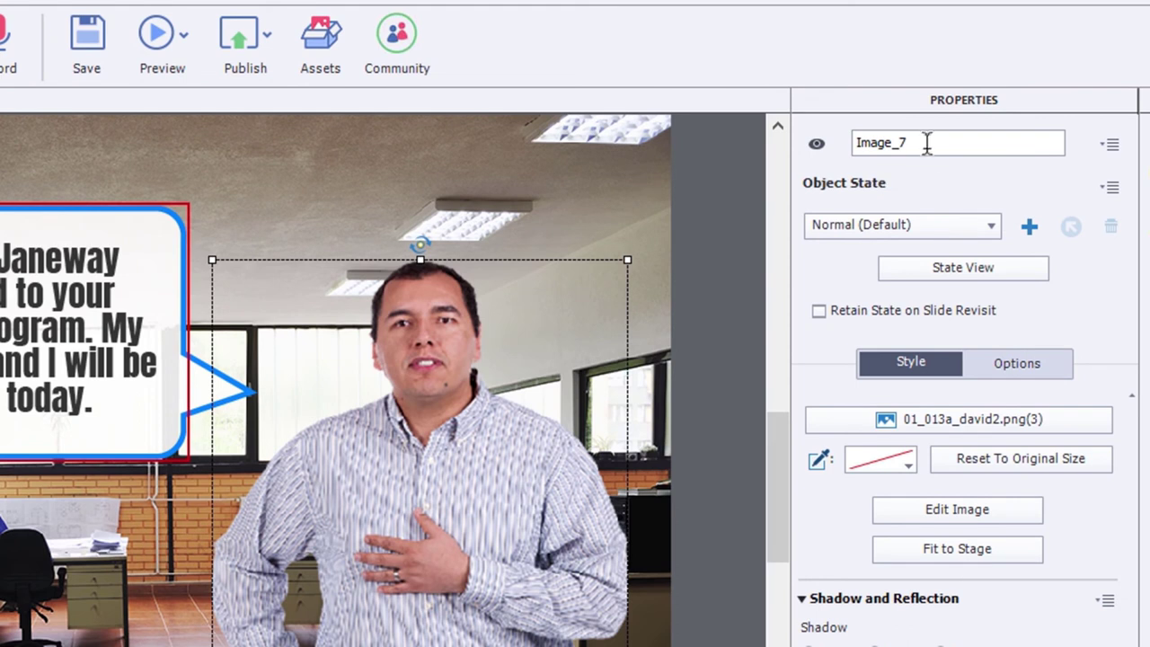
double_click(925, 143)
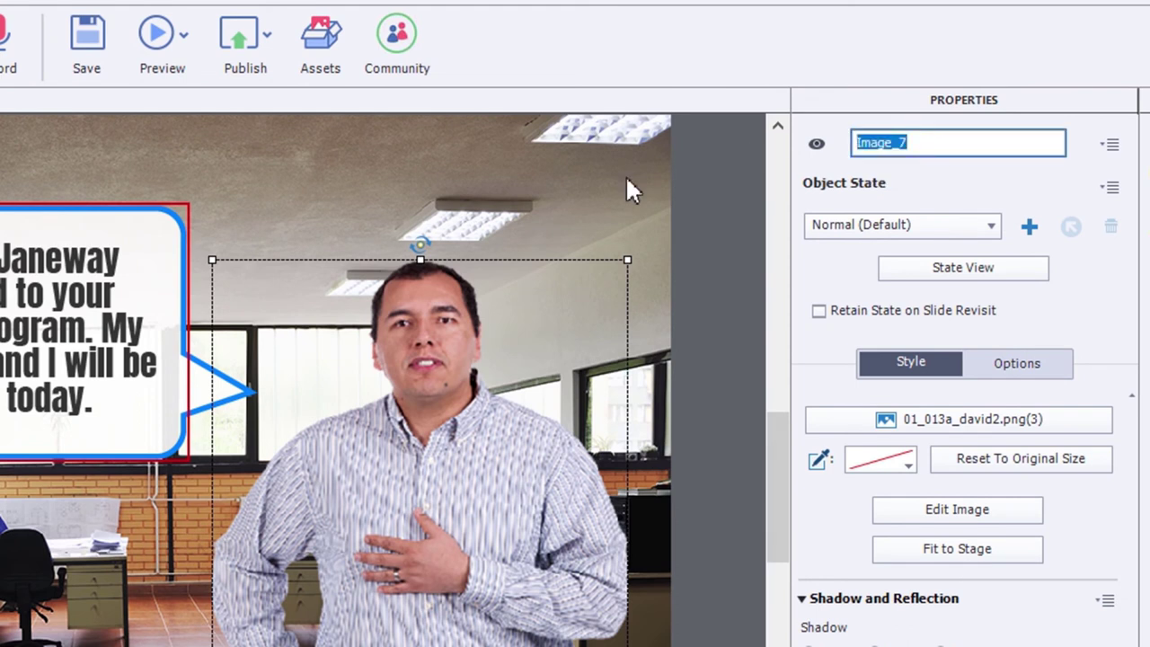
type("Avatar Slide 2")
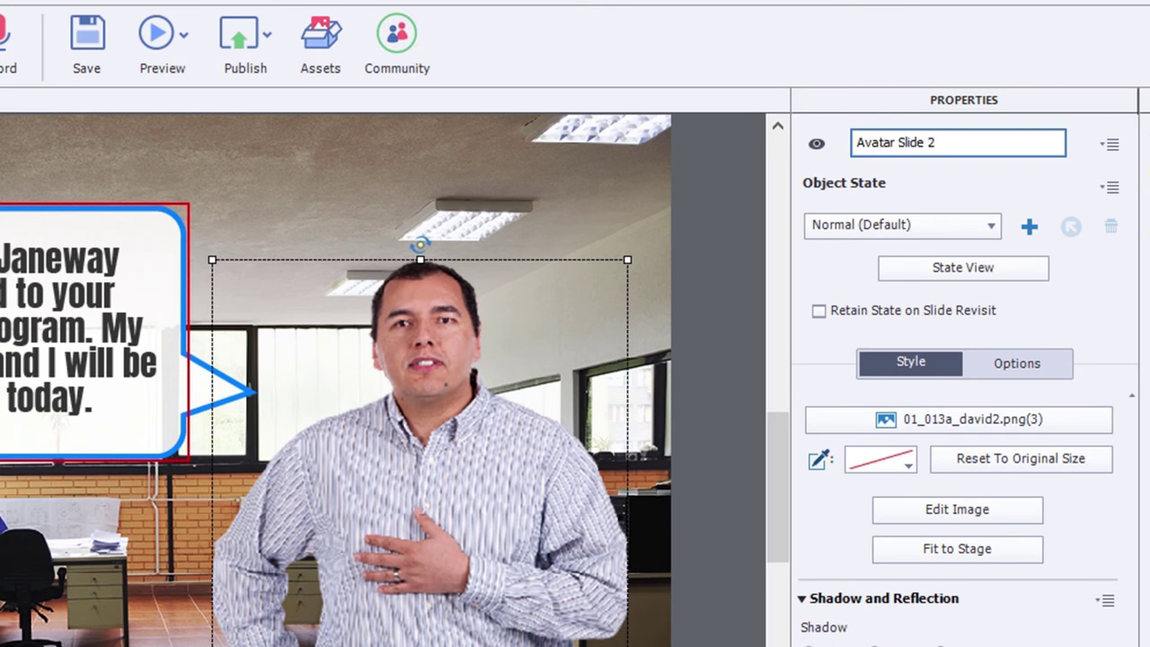
key("Return")
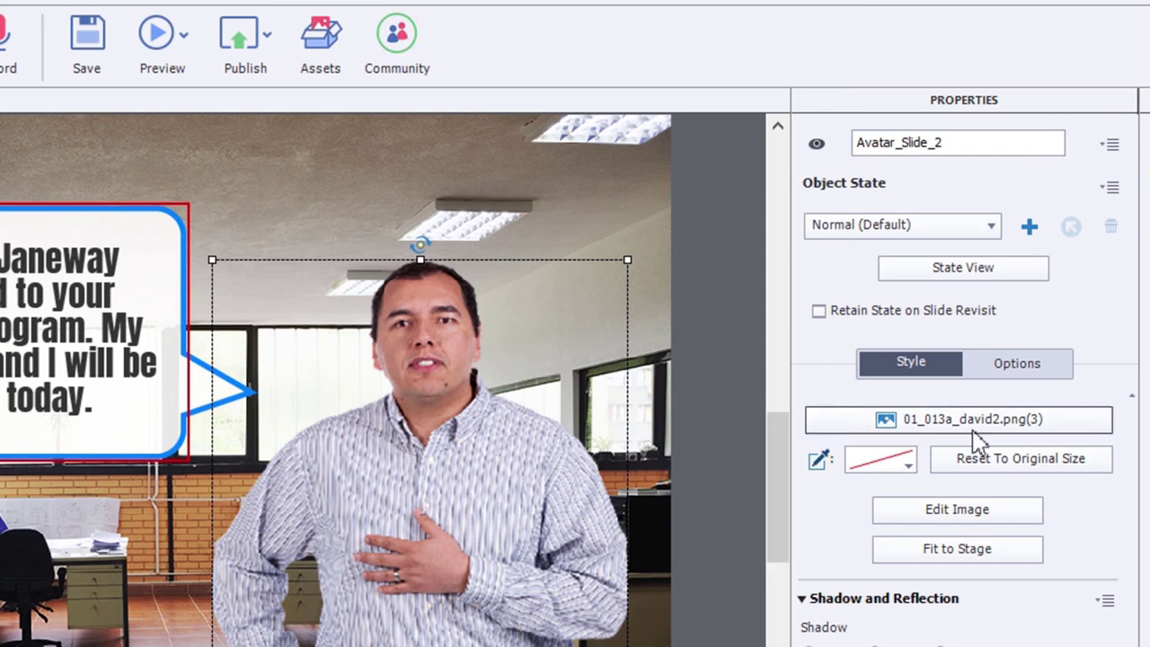
- Set slide 2's On Enter to Execute Advanced Actions and start a new conditional action
left_click(732, 456)
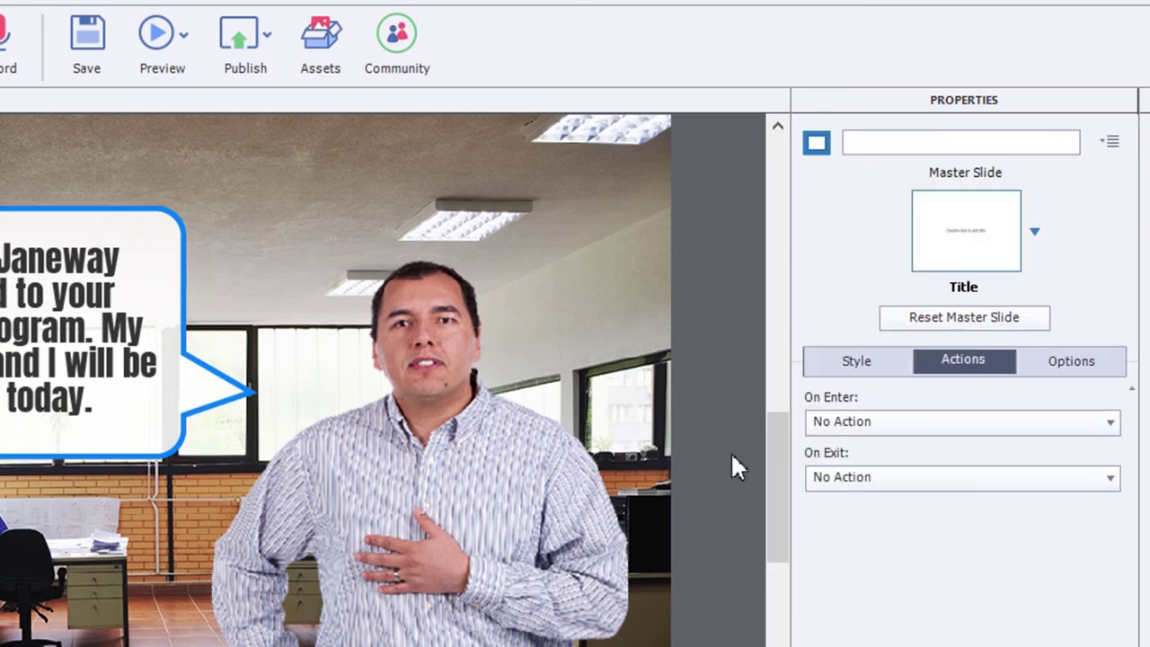
left_click(946, 430)
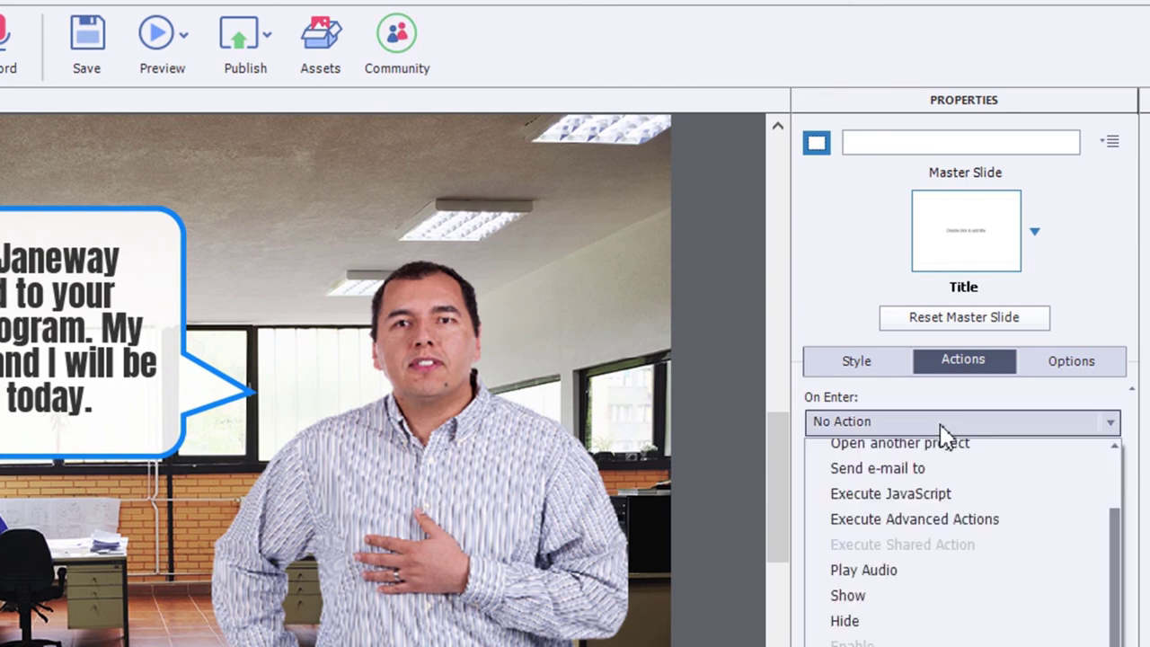
left_click(968, 537)
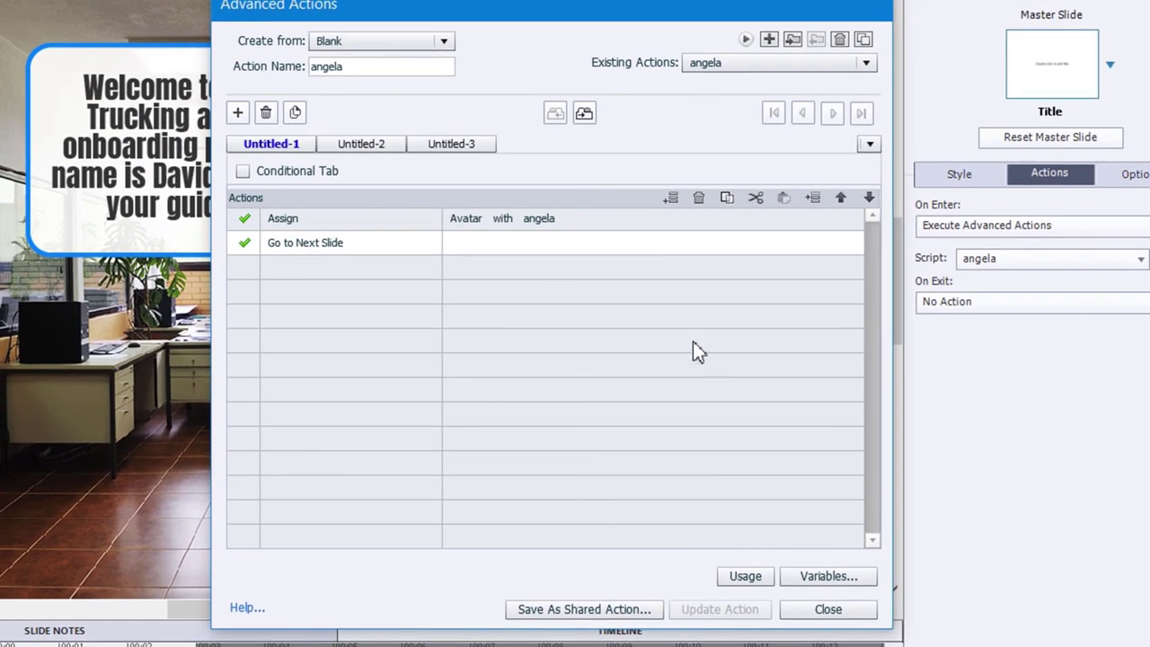
left_click(769, 40)
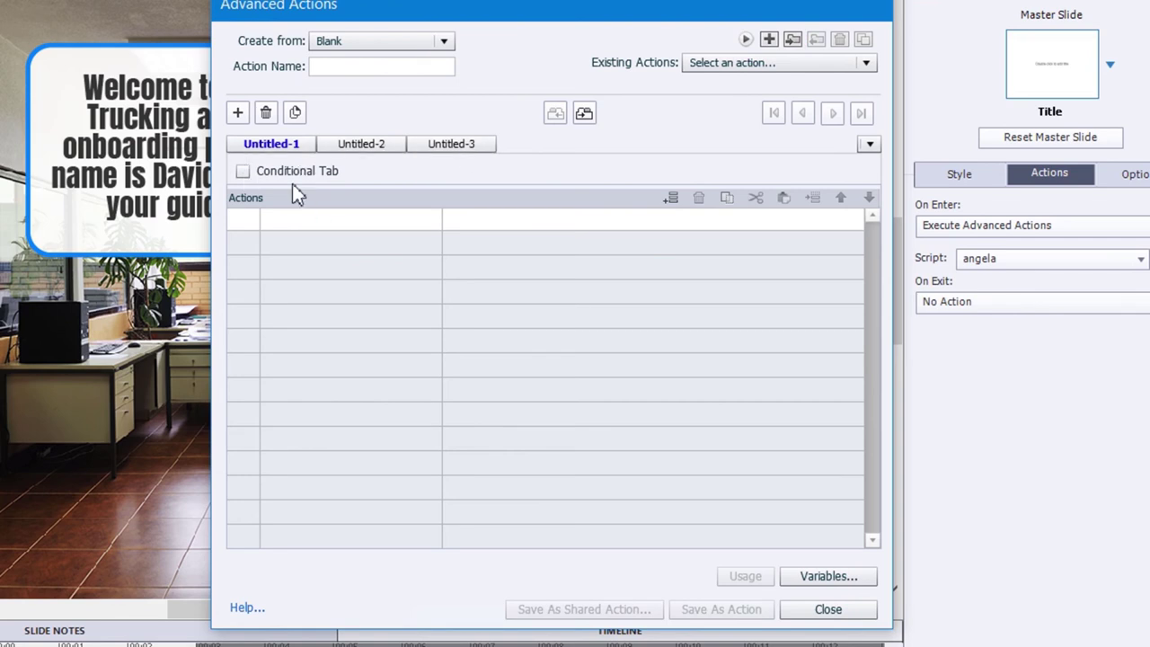
left_click(248, 175)
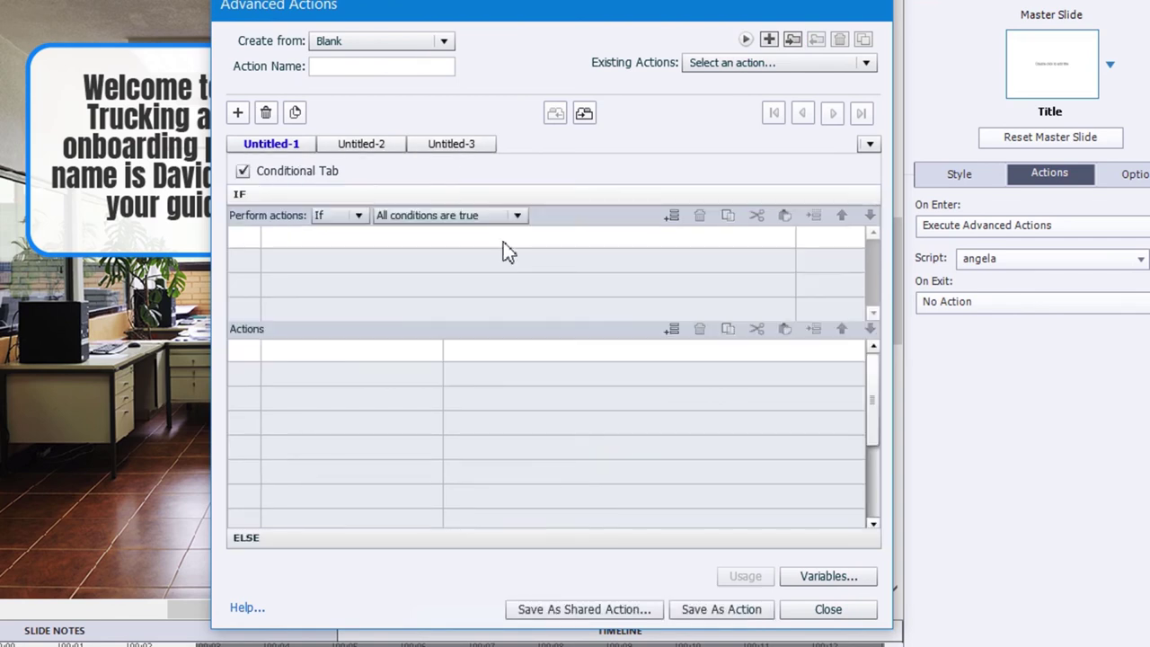
- Set the condition IF Avatar is equal to the literal david
left_click(299, 247)
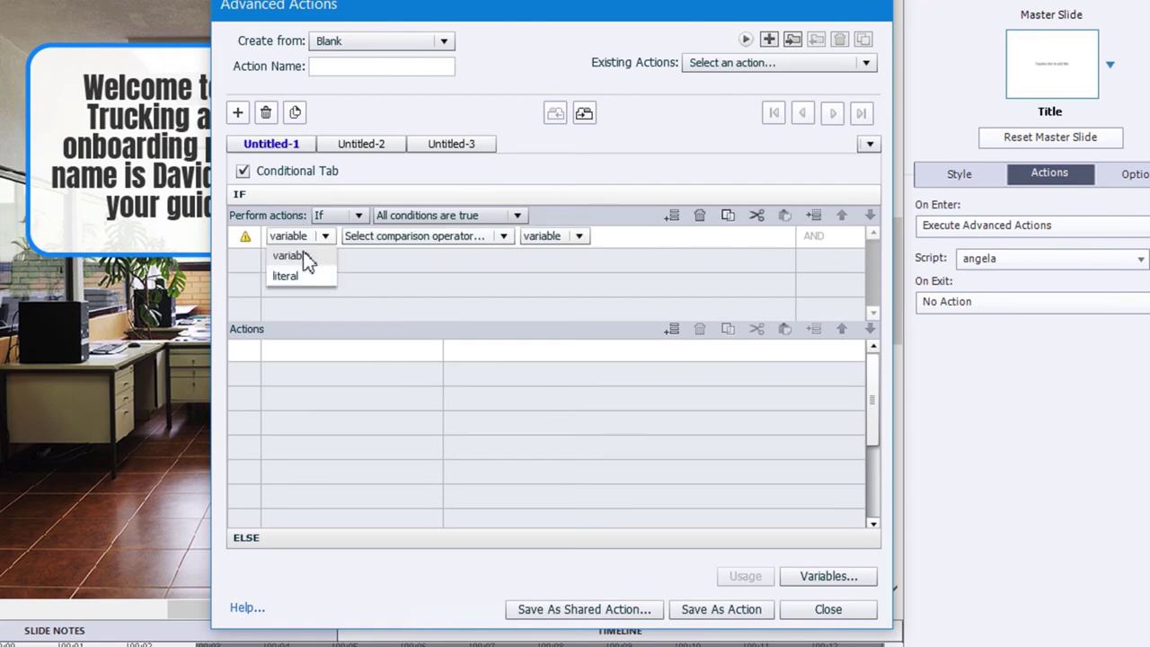
left_click(305, 257)
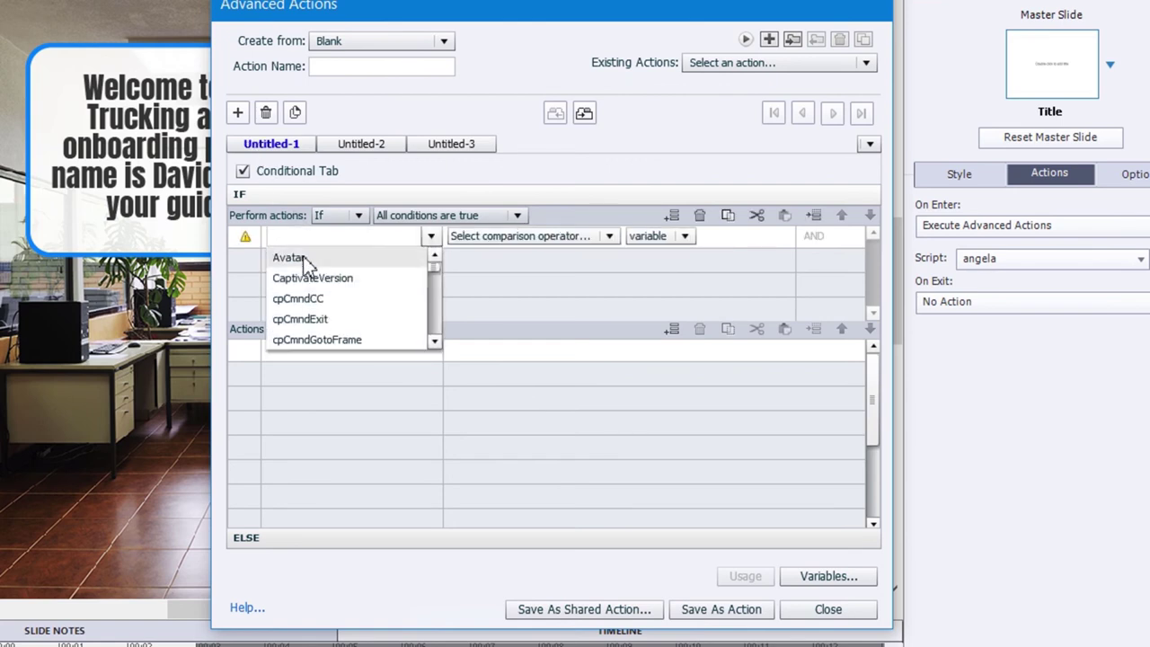
left_click(304, 258)
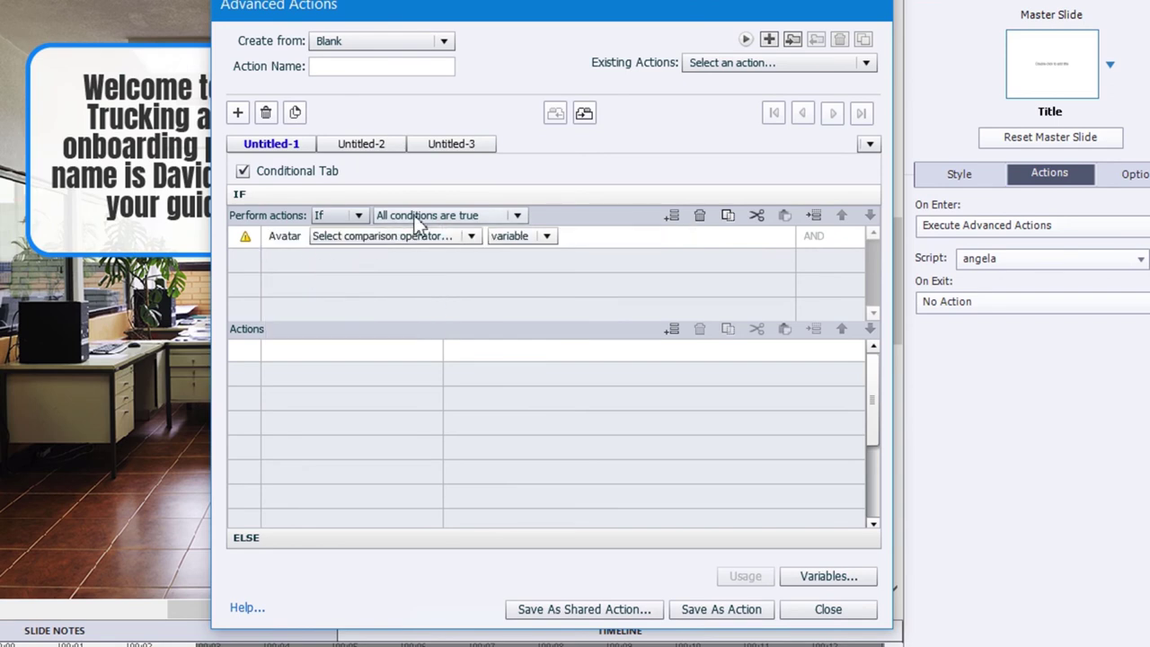
left_click(403, 240)
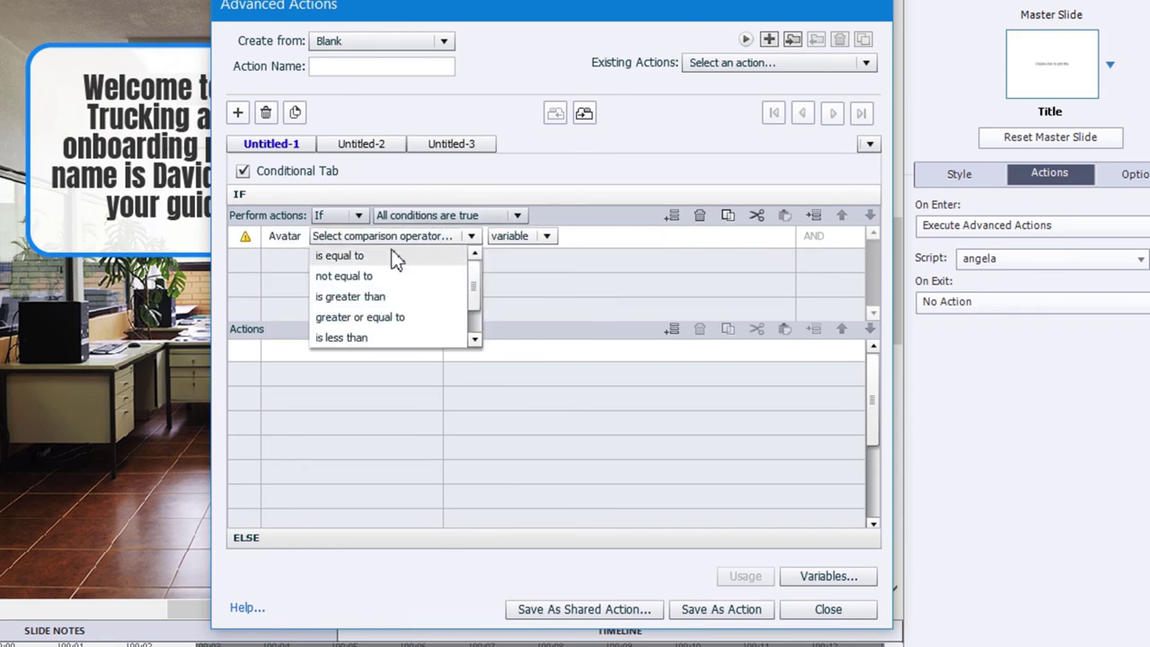
left_click(392, 256)
left_click(421, 248)
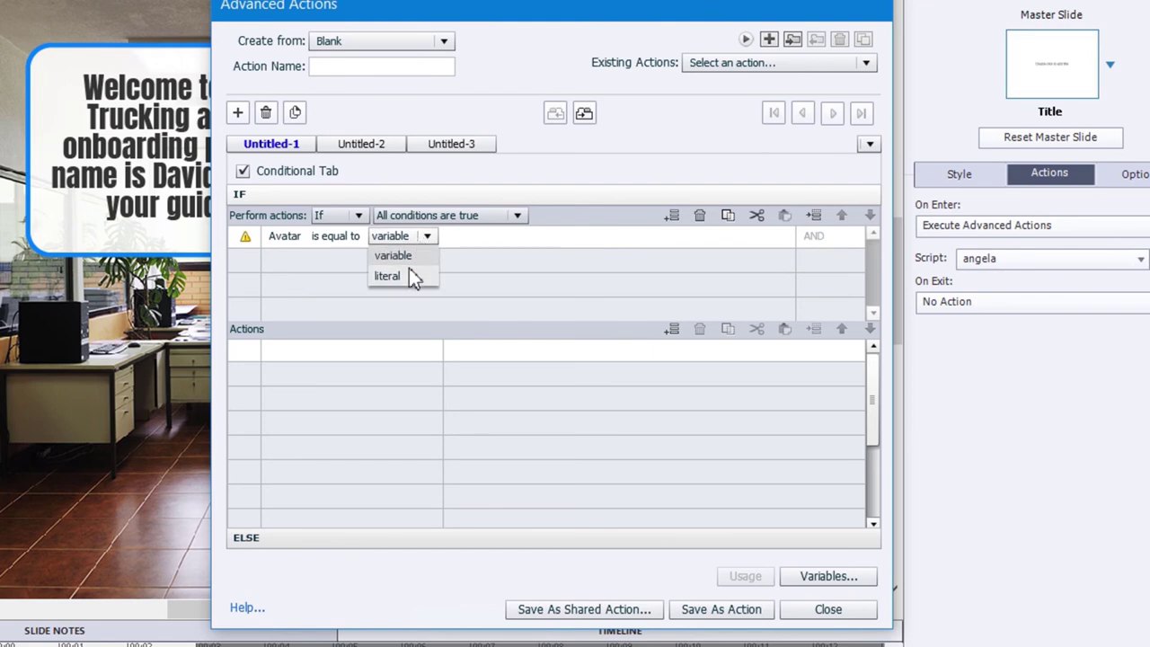
left_click(406, 276)
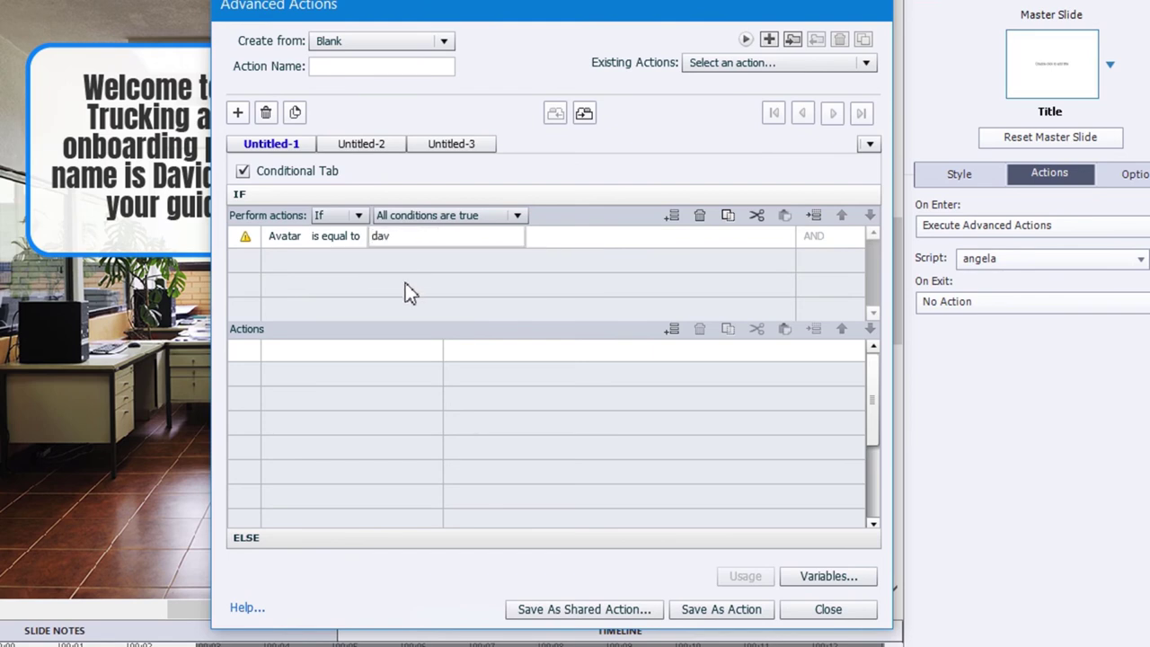
left_click(313, 352)
- Add a Change State action setting Avatar_Slide_2 to its Normal state
type("ch")
left_click(334, 402)
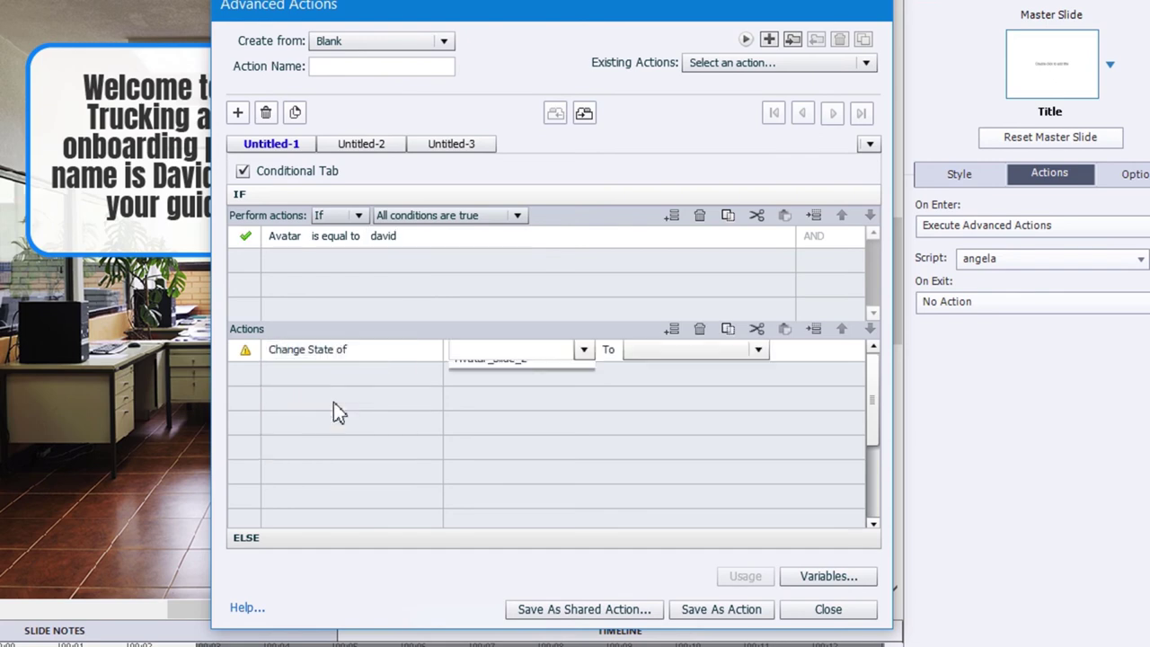
left_click(492, 374)
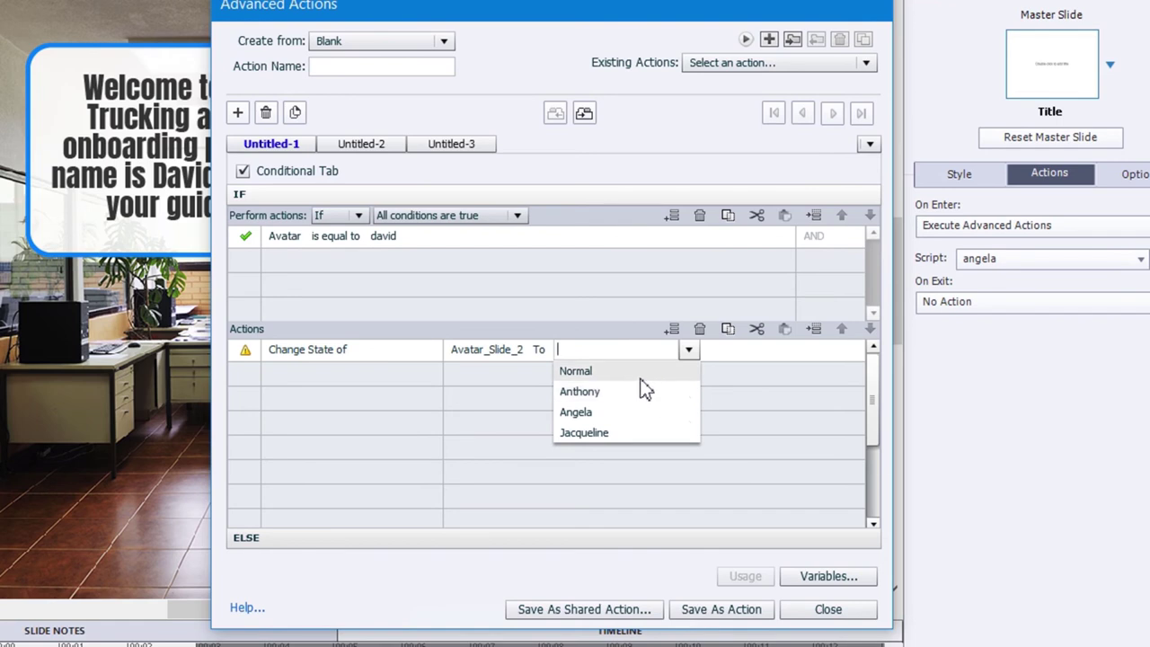
key("Return")
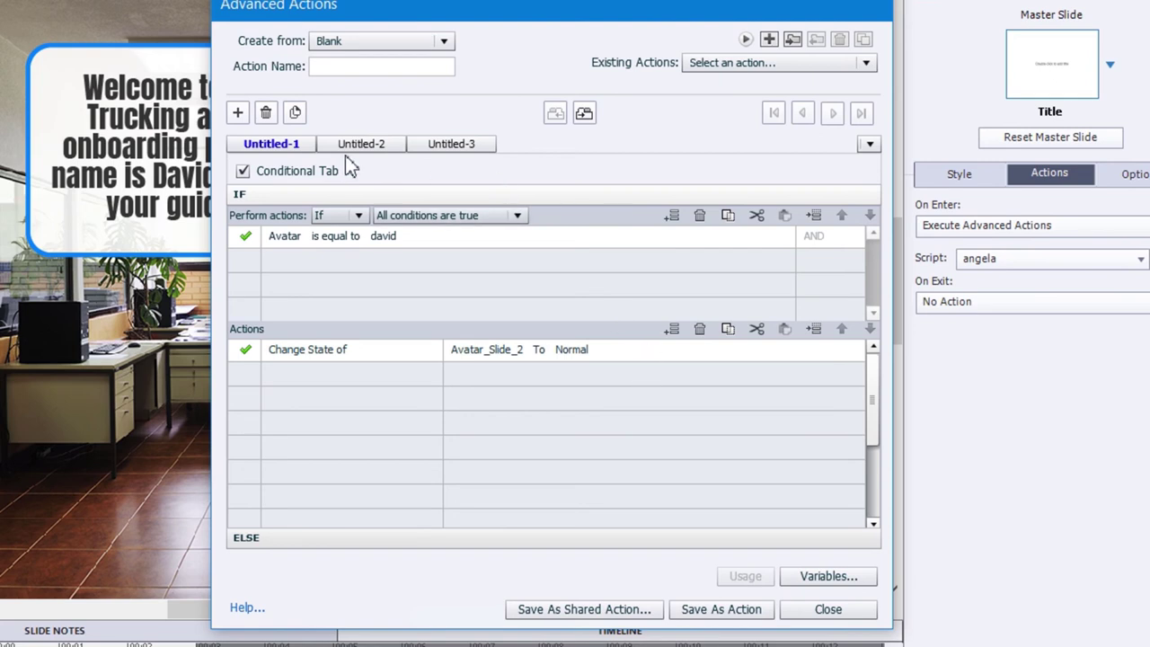
- Rename the first decision to David and duplicate it
double_click(306, 145)
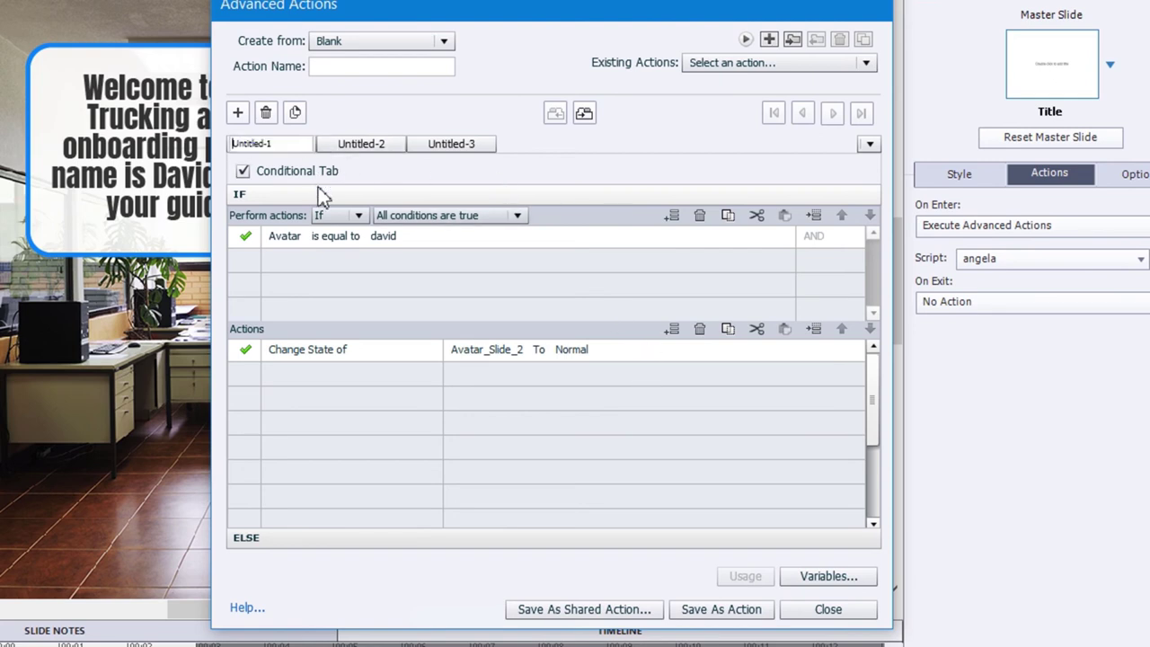
type("David")
key("Delete")
key("Delete")
key("Delete")
key("Delete")
key("Delete")
key("Delete")
key("Delete")
key("Delete")
key("Delete")
key("Delete")
key("Return")
left_click(296, 113)
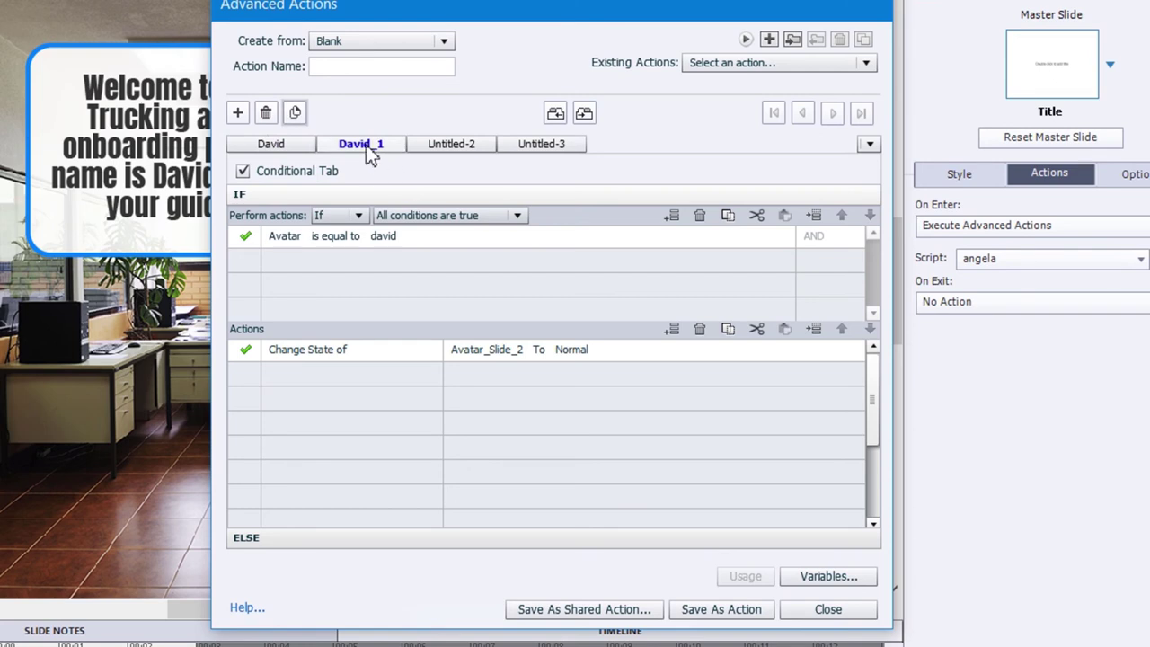
- Rename the copy angela, compare Avatar to literal angela, and change Avatar_Slide_2 to Angela
double_click(369, 146)
double_click(388, 145)
type("angela")
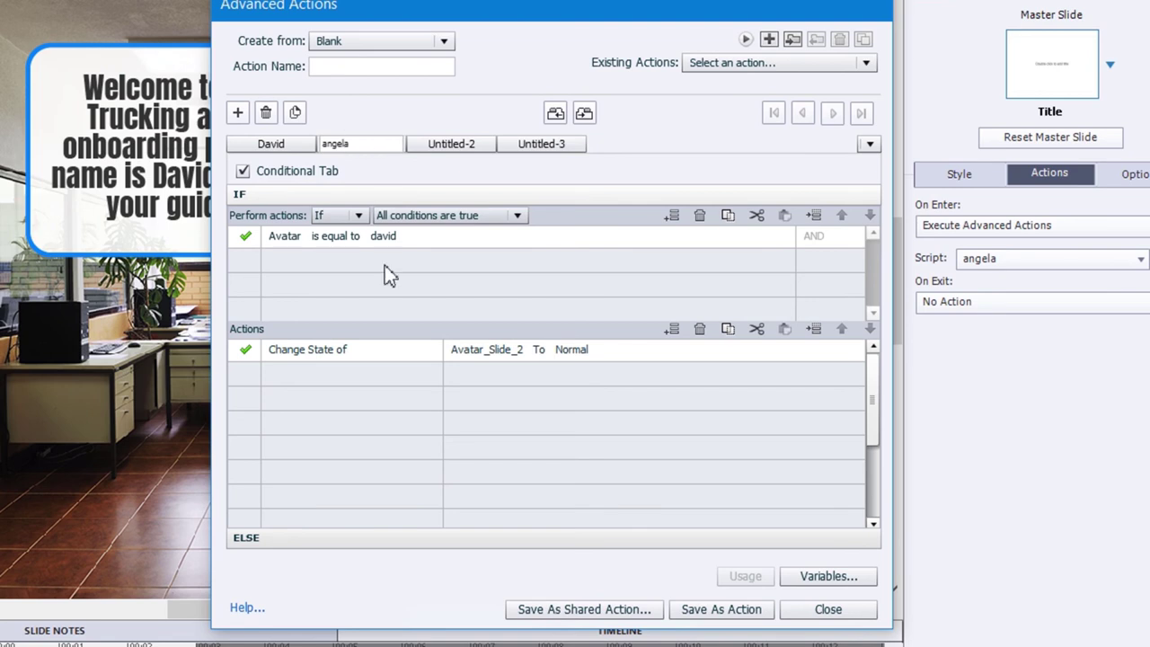
left_click(388, 238)
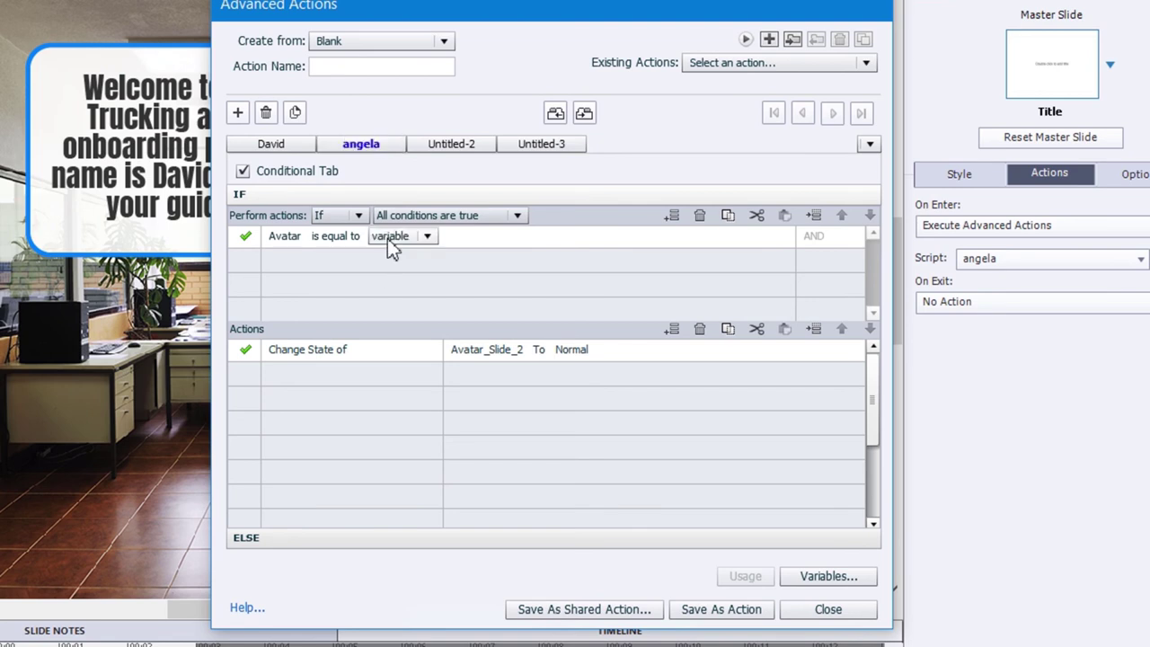
left_click(426, 236)
left_click(420, 279)
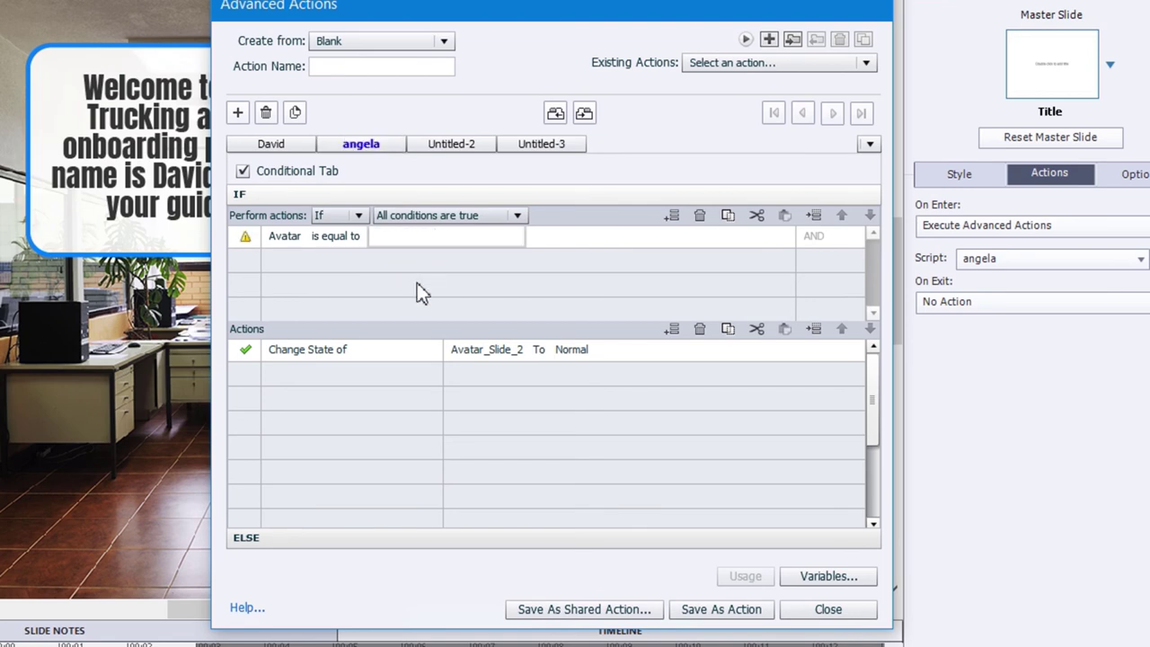
type("angela")
left_click(584, 353)
left_click(585, 356)
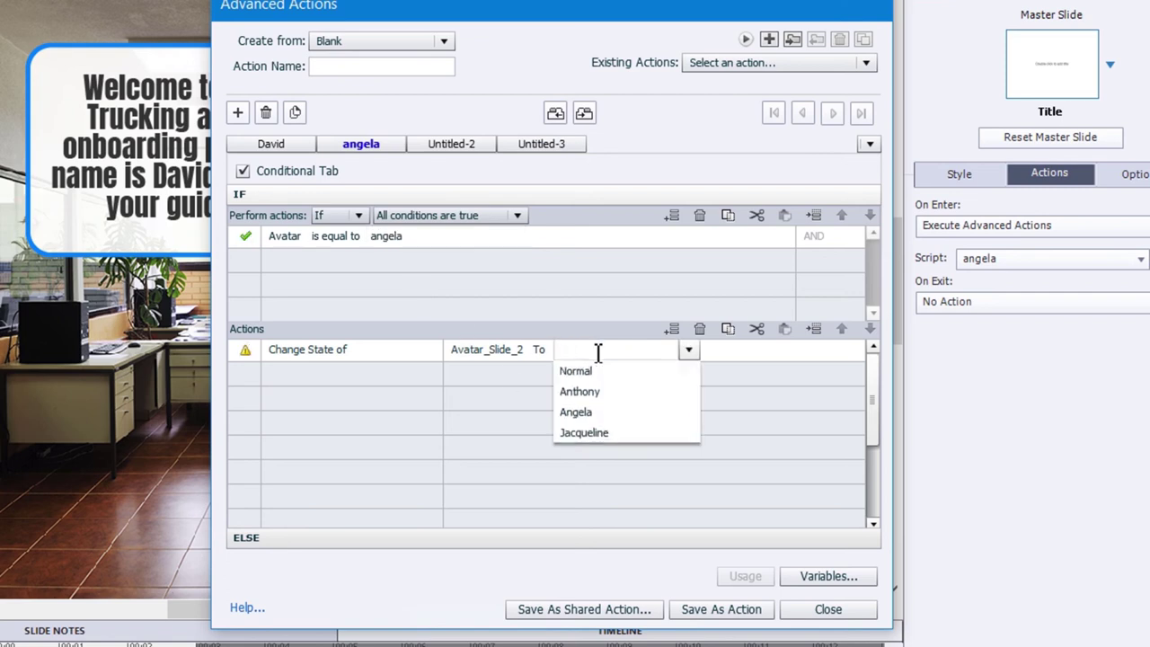
left_click(602, 412)
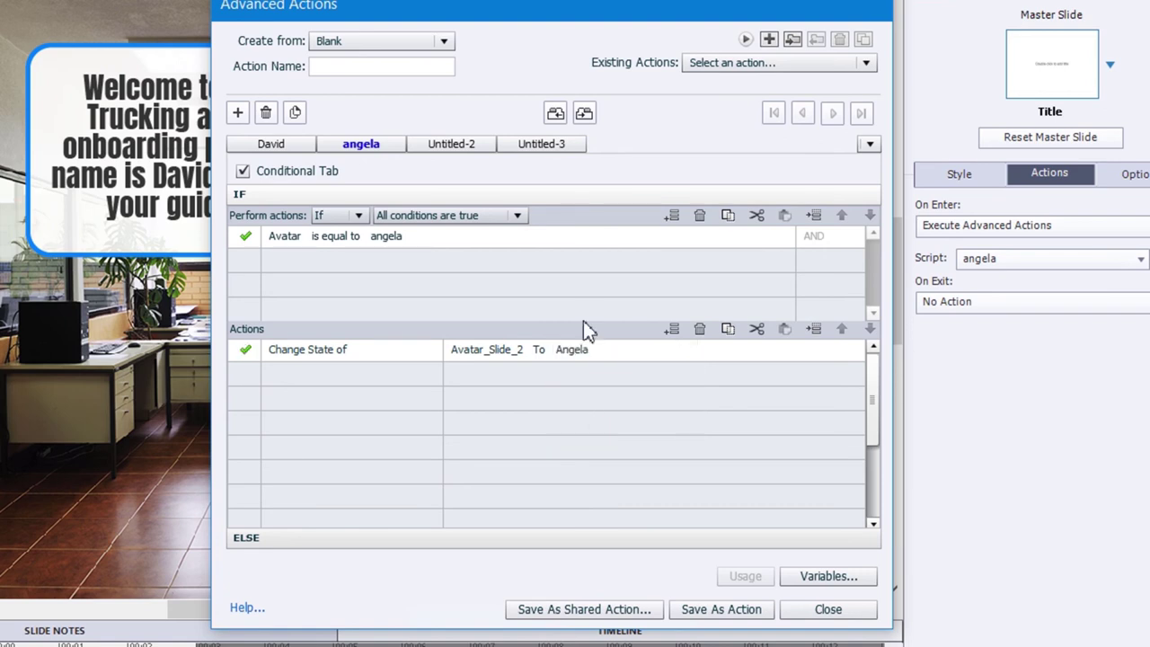
- Duplicate the angela decision and rename the copy anthony
left_click(295, 113)
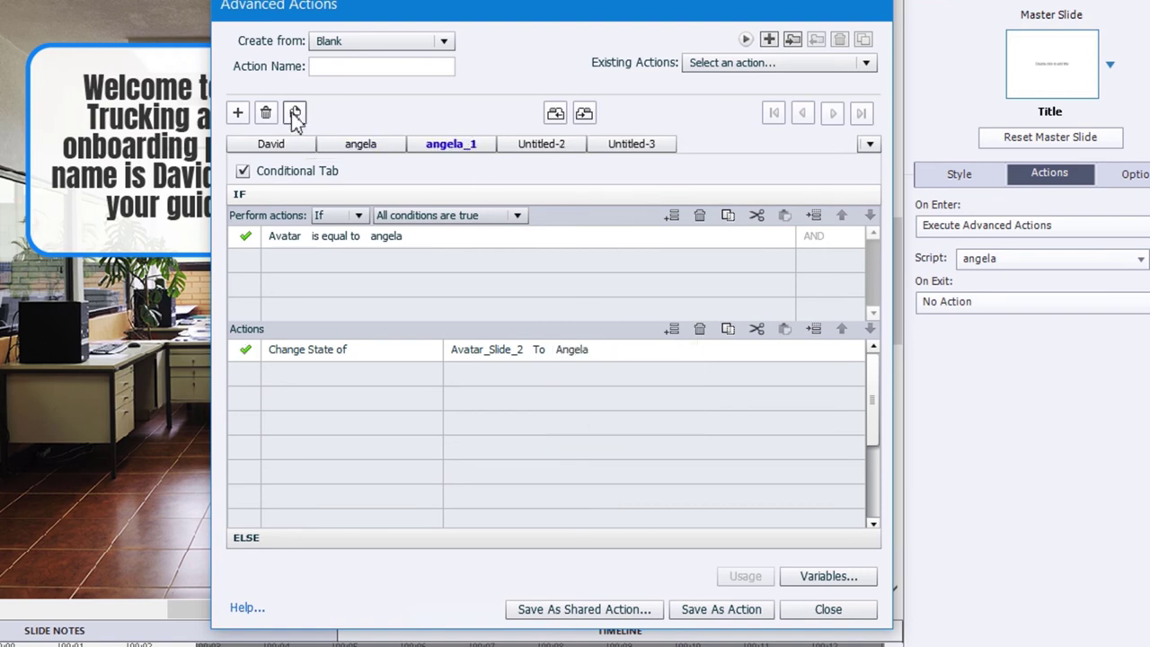
double_click(450, 144)
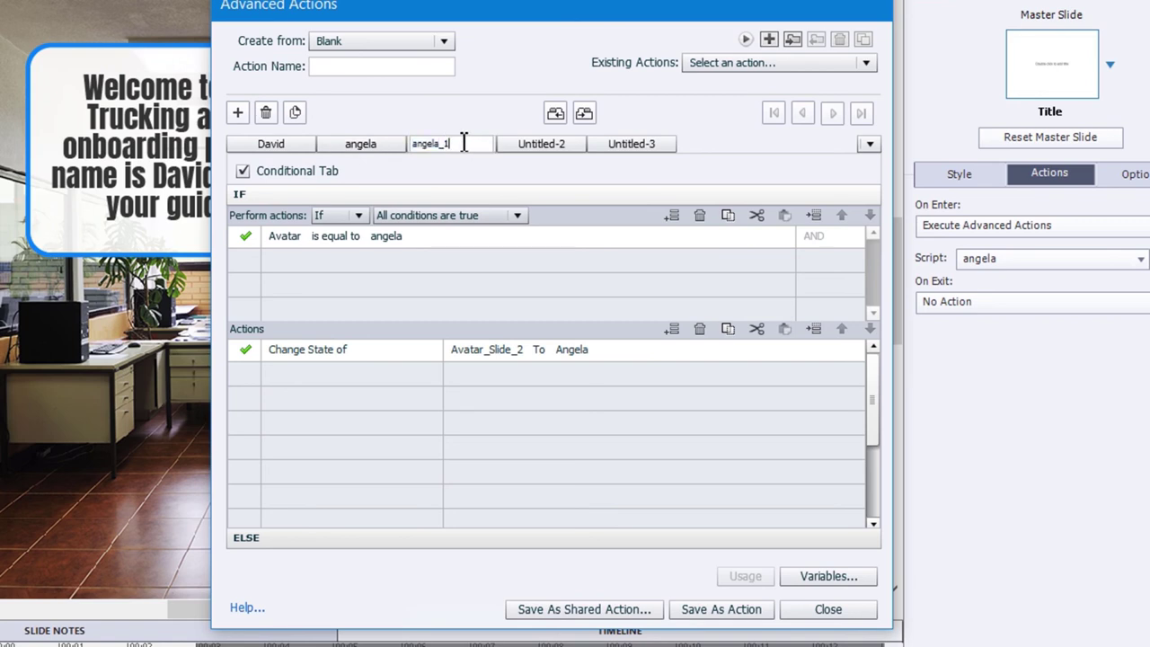
type("anthony")
key("Return")
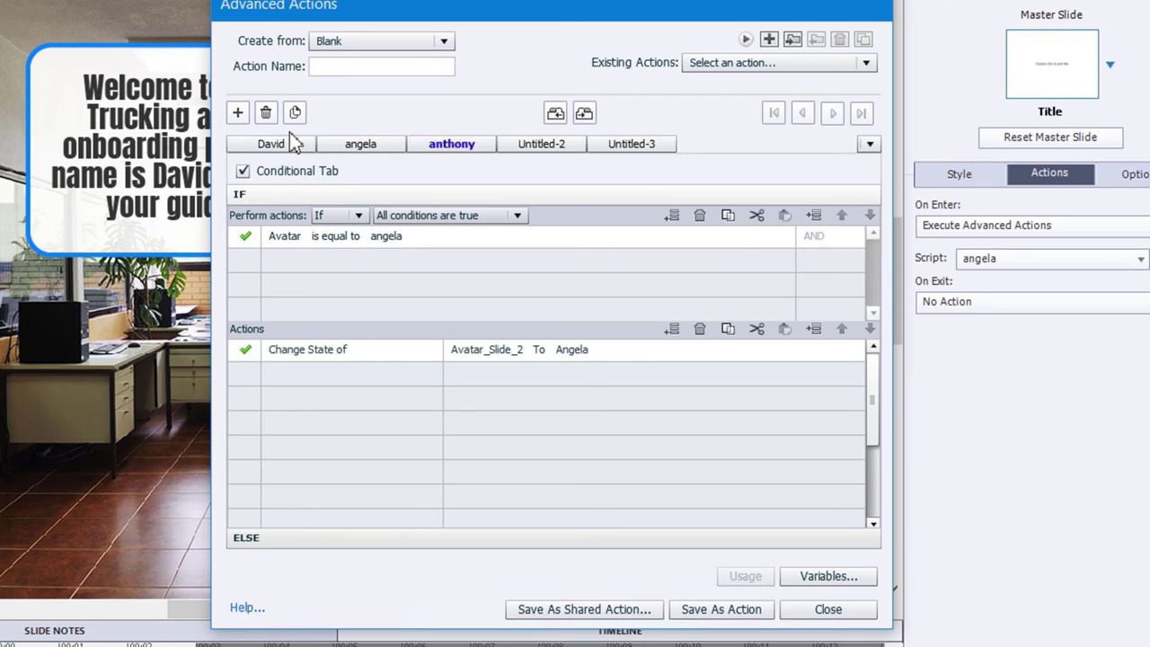
- Make the anthony decision change Avatar_Slide_2 to Anthony when Avatar equals the literal anthony
left_click(396, 241)
left_click(426, 237)
left_click(417, 276)
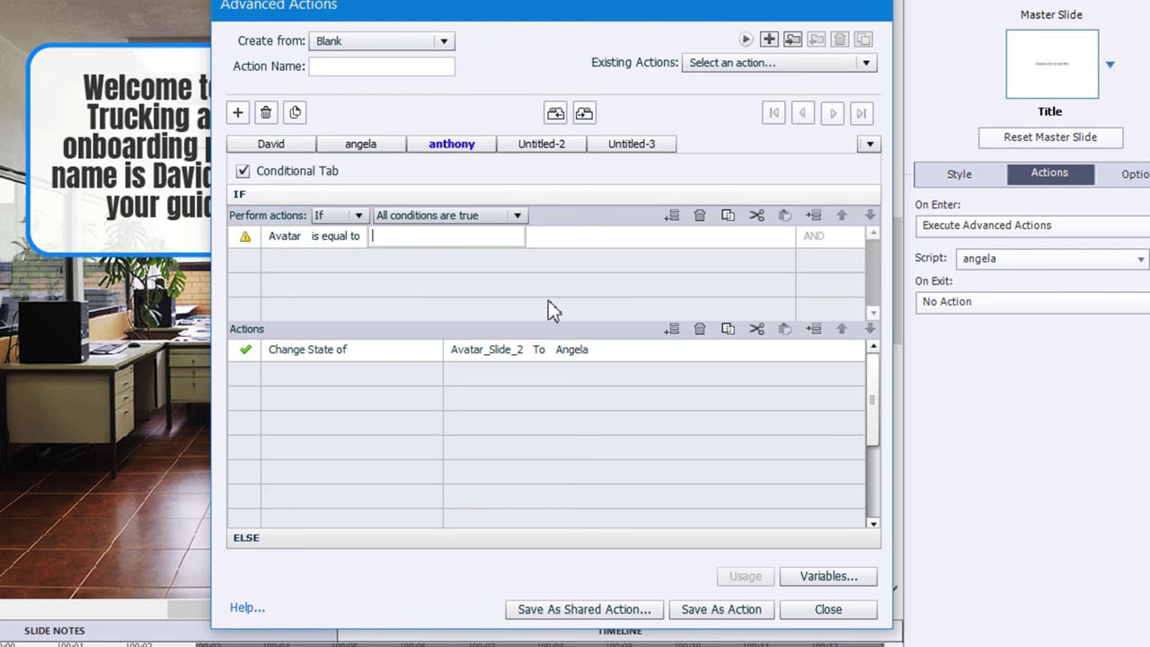
type("anthony")
left_click(554, 353)
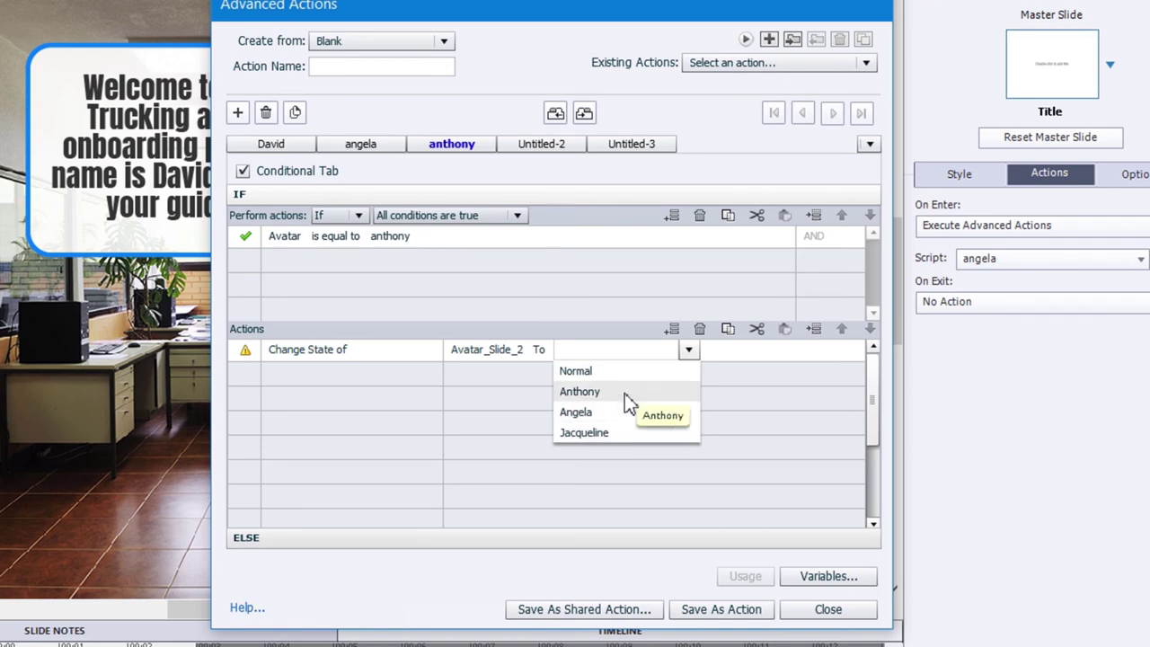
left_click(628, 393)
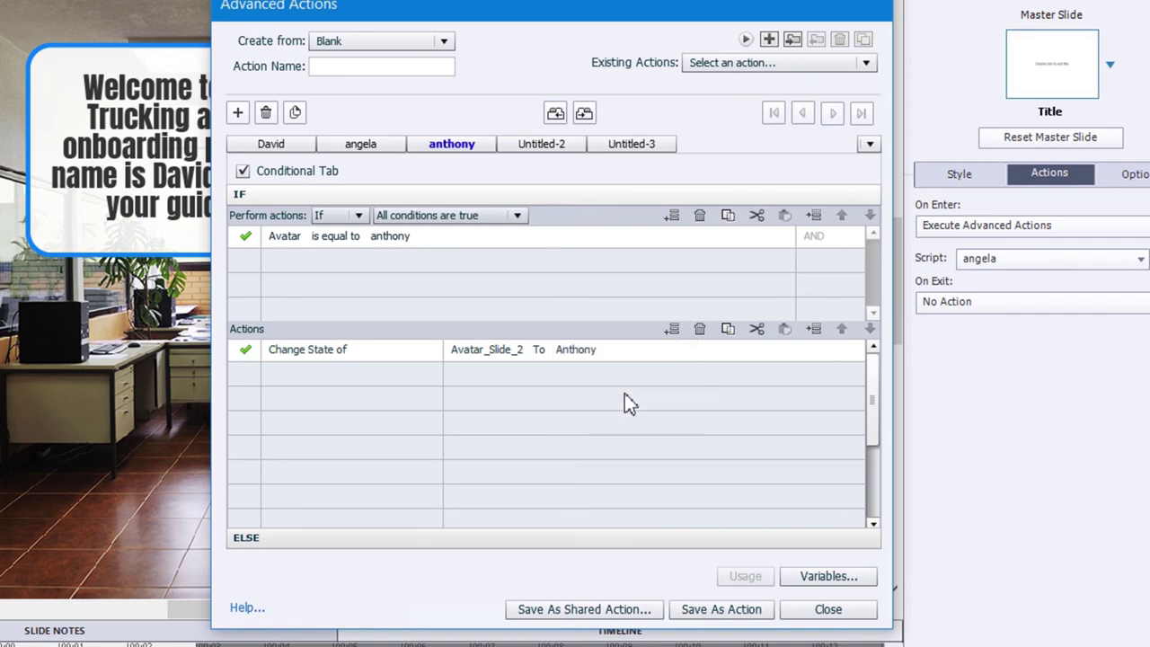
- Duplicate the anthony decision and rename the copy jacqueline
left_click(296, 114)
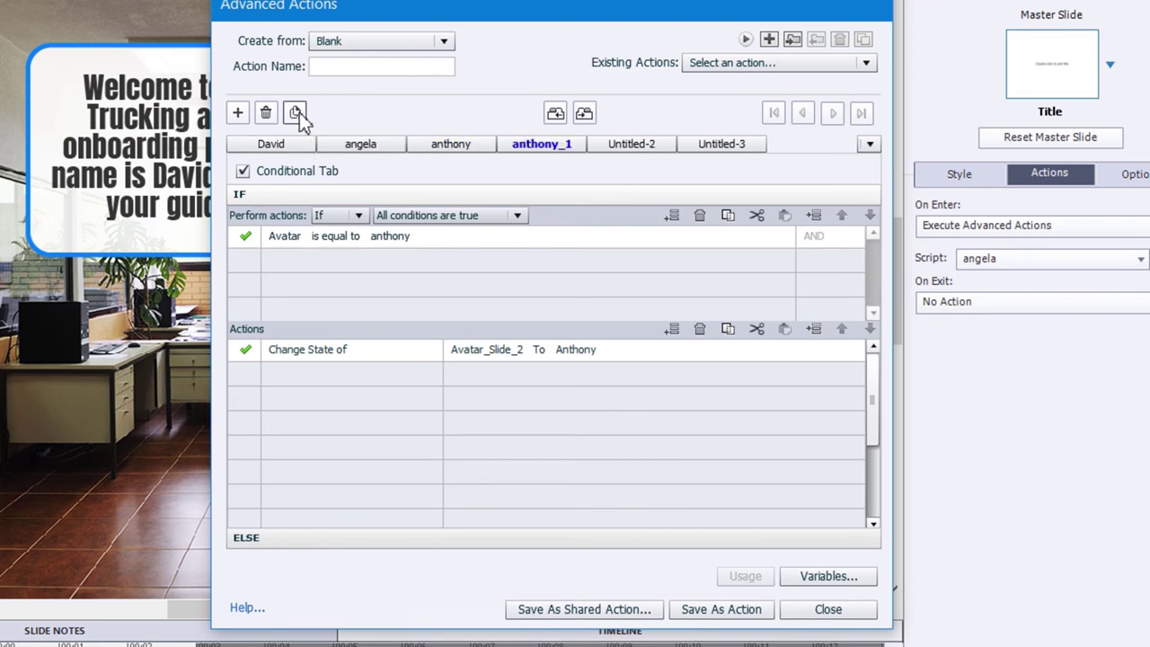
double_click(540, 151)
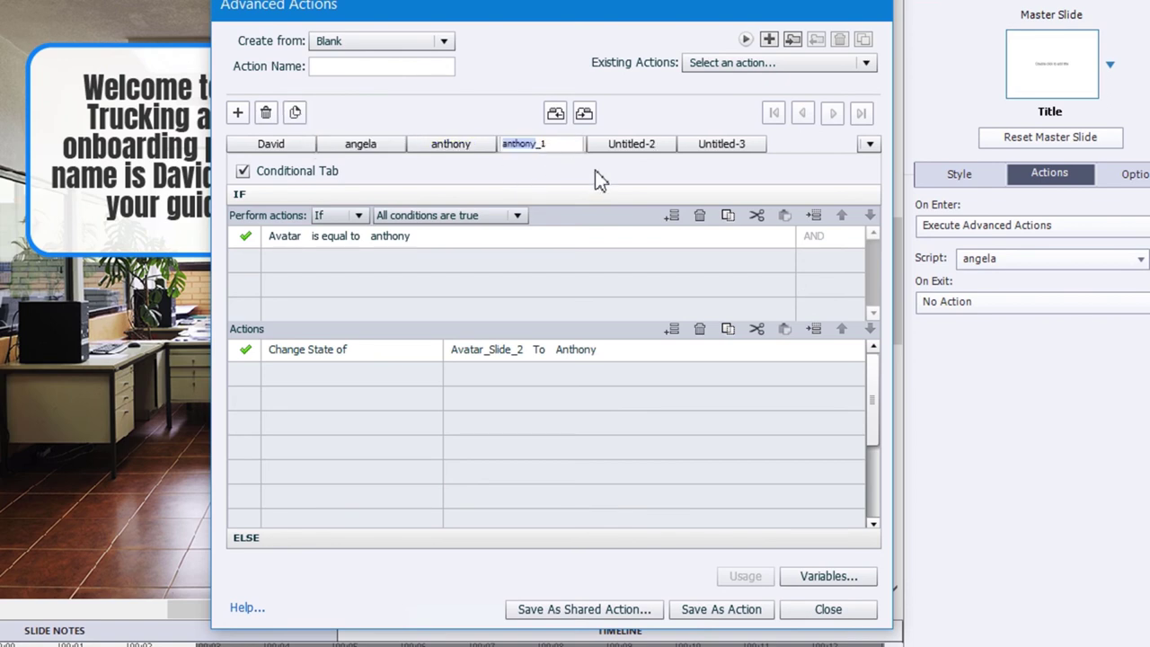
type("jacqueline")
key("BackSpace")
key("BackSpace")
key("Return")
- Make jacqueline change Avatar_Slide_2 to Jacqueline when Avatar equals literal jacqueline, then save the action
left_click(408, 241)
left_click(429, 235)
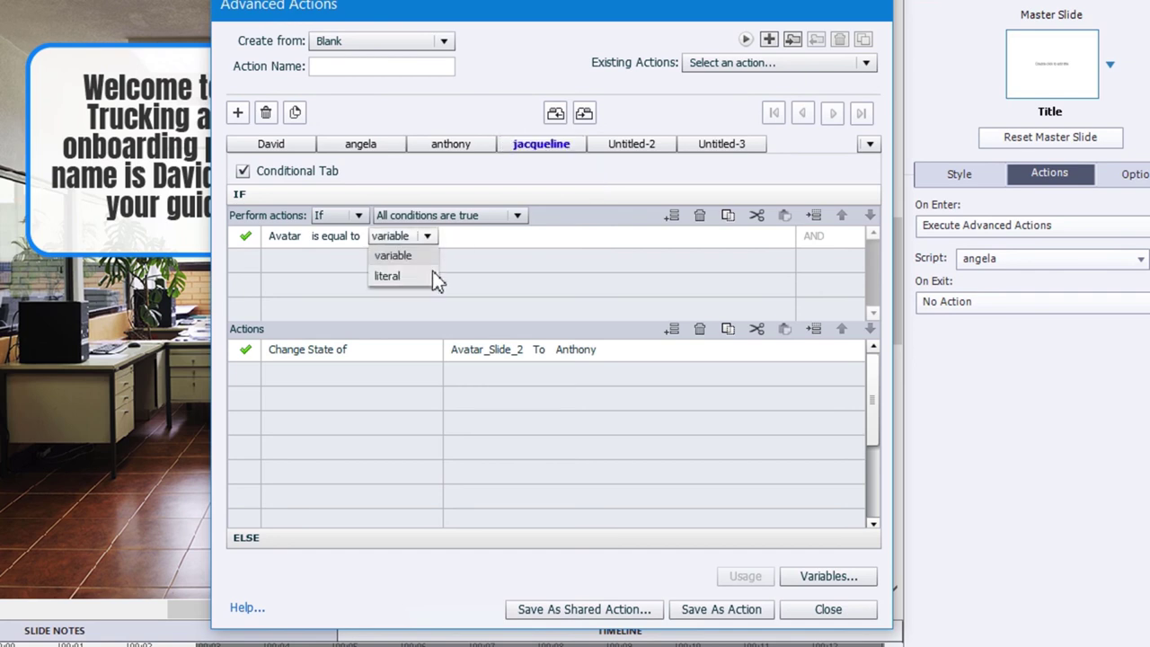
left_click(432, 272)
type("jacqueline")
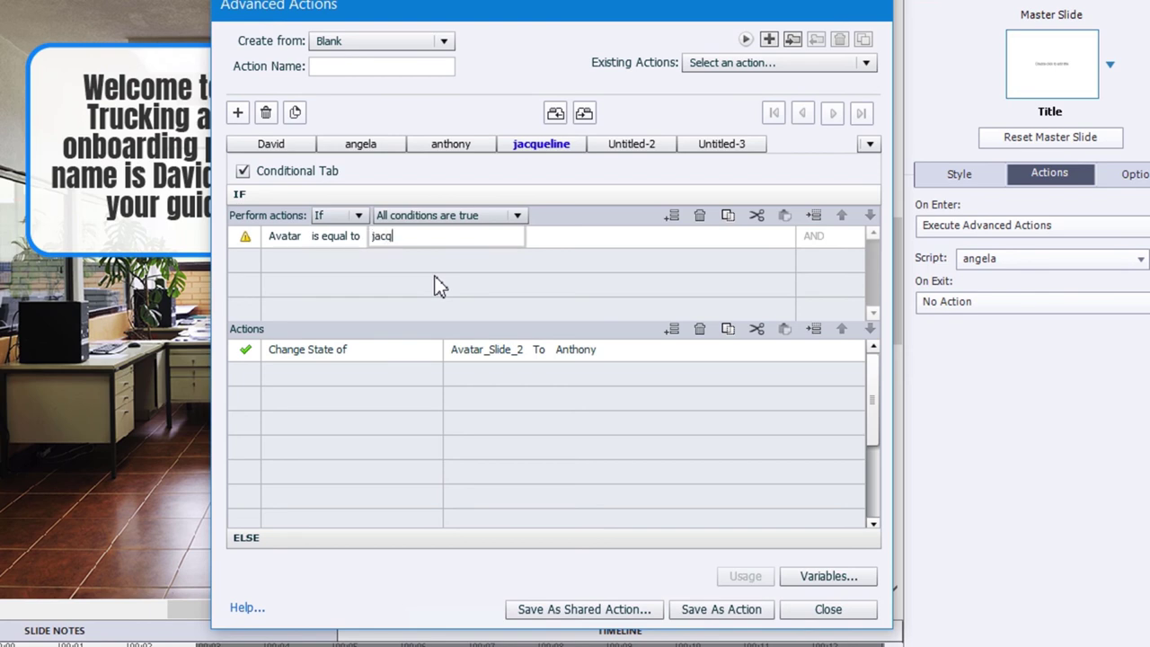
left_click(568, 361)
left_click(600, 356)
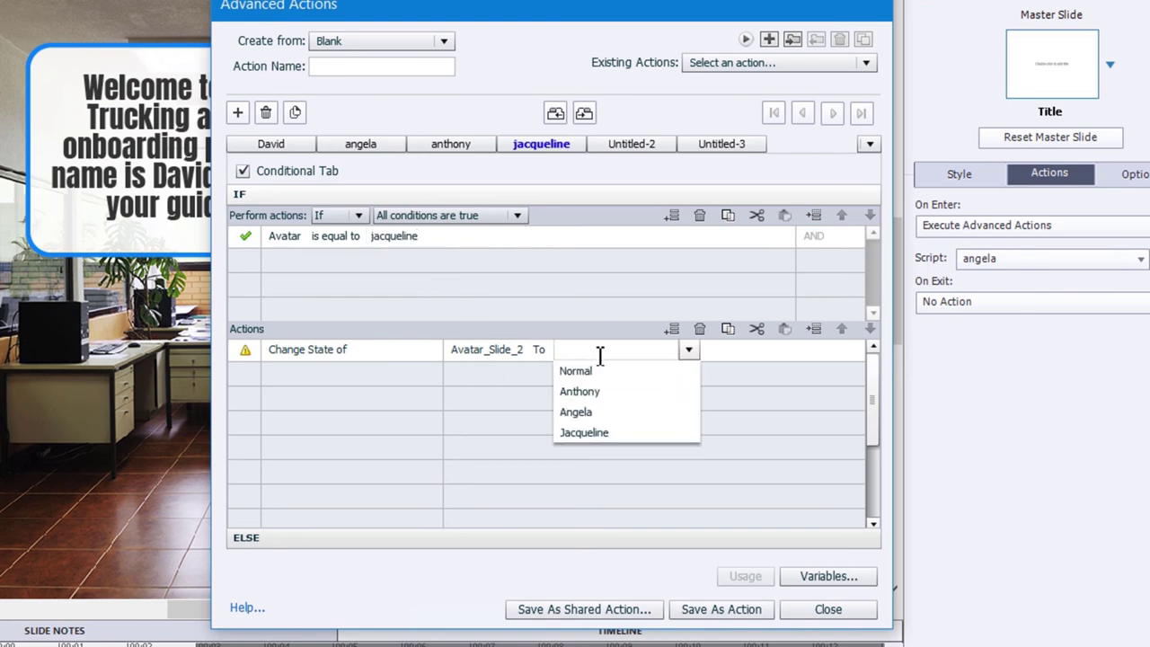
left_click(603, 432)
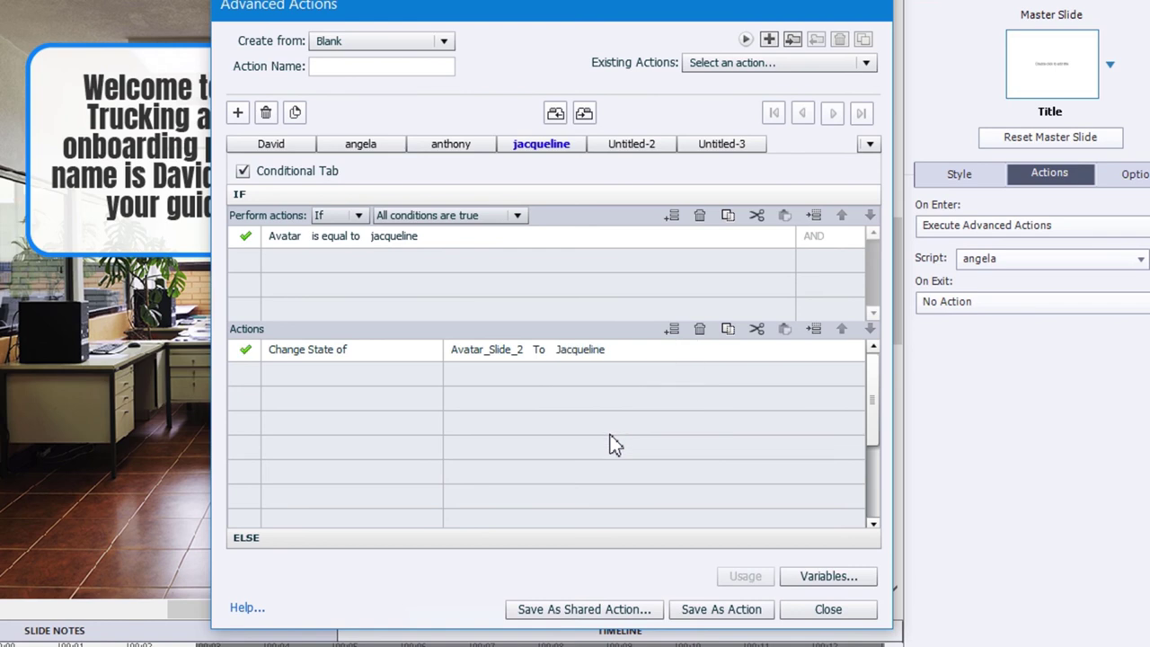
left_click(732, 611)
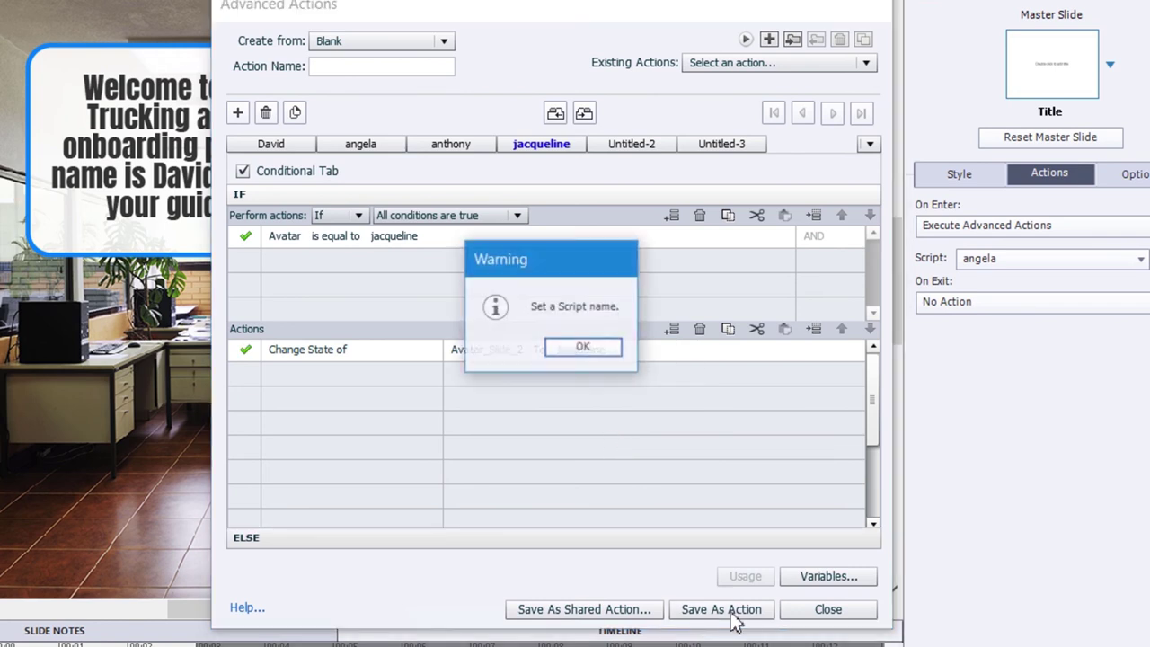
- Name the conditional action check_for_avatar_slide and save it as an action
left_click(582, 348)
left_click(347, 66)
type("check")
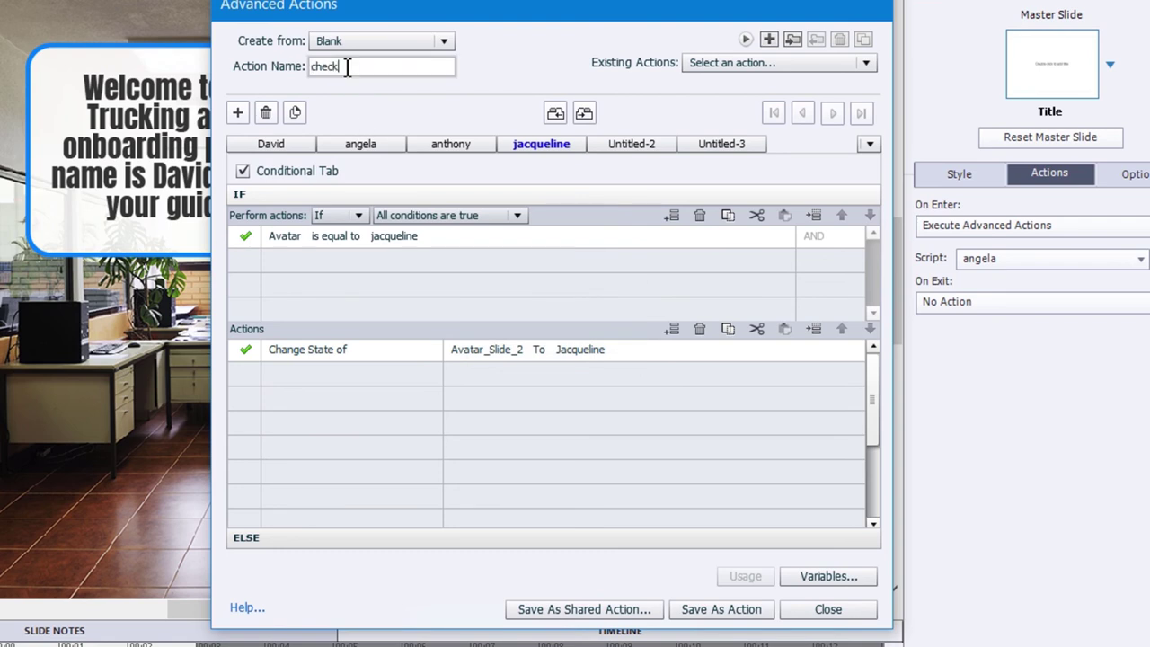
type("_for_avatar")
type("_slide")
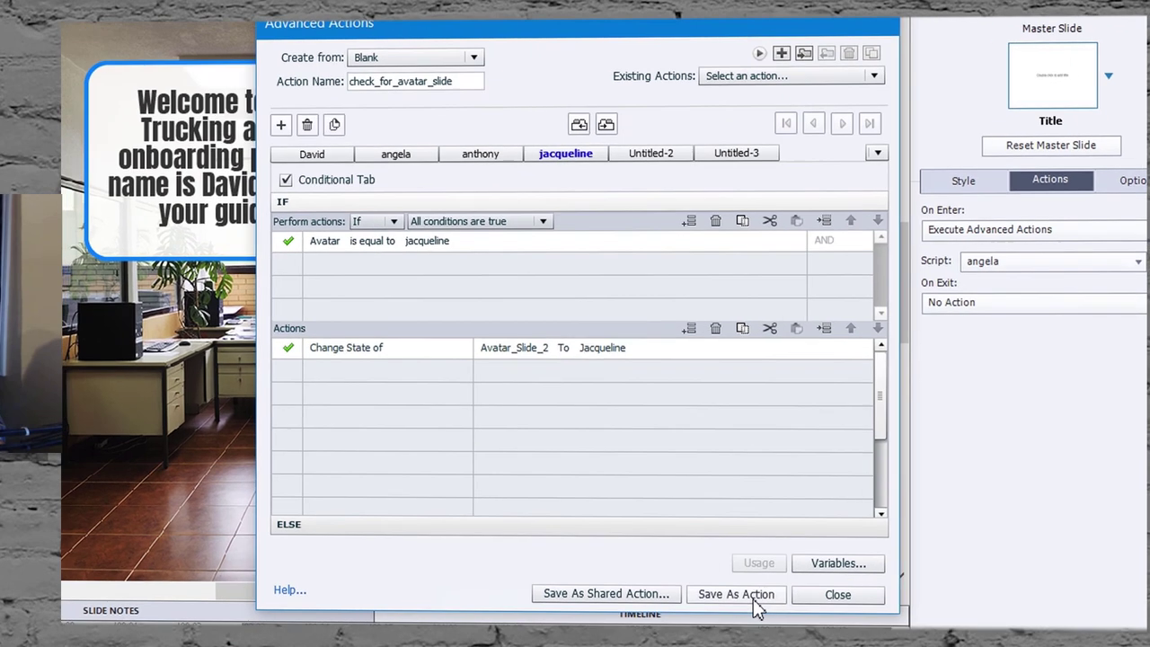
left_click(773, 548)
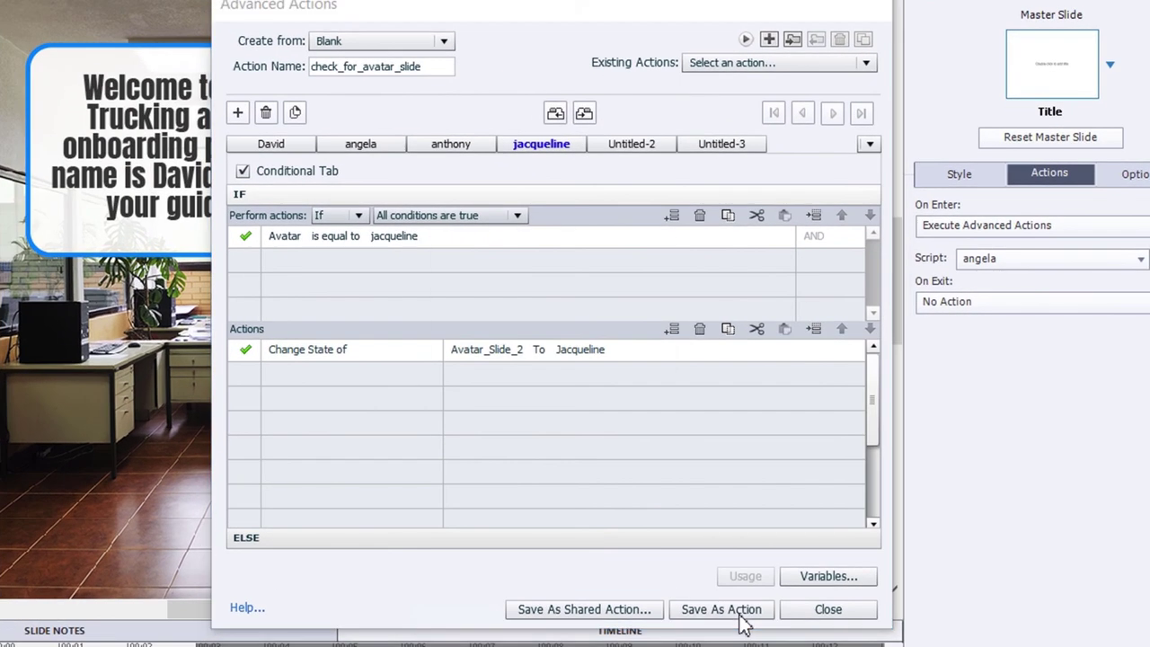
left_click(603, 347)
- Set slide 2's on-enter script to check_for_avatar_slide and preview the project as HTML5 in Browser
left_click(828, 609)
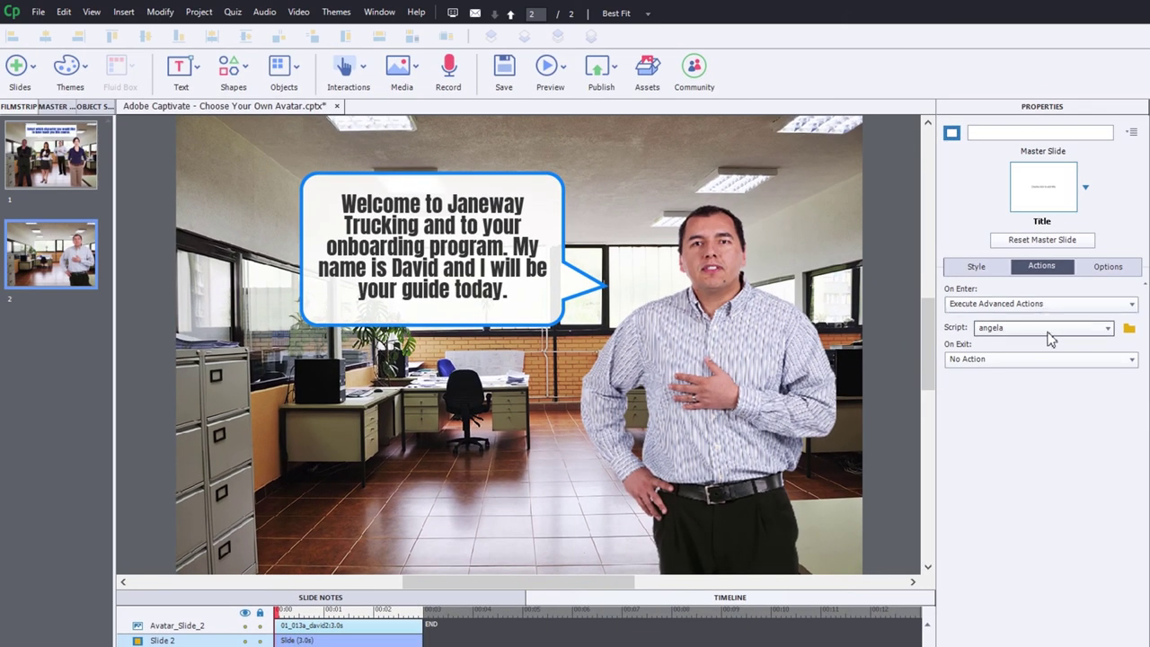
left_click(1046, 333)
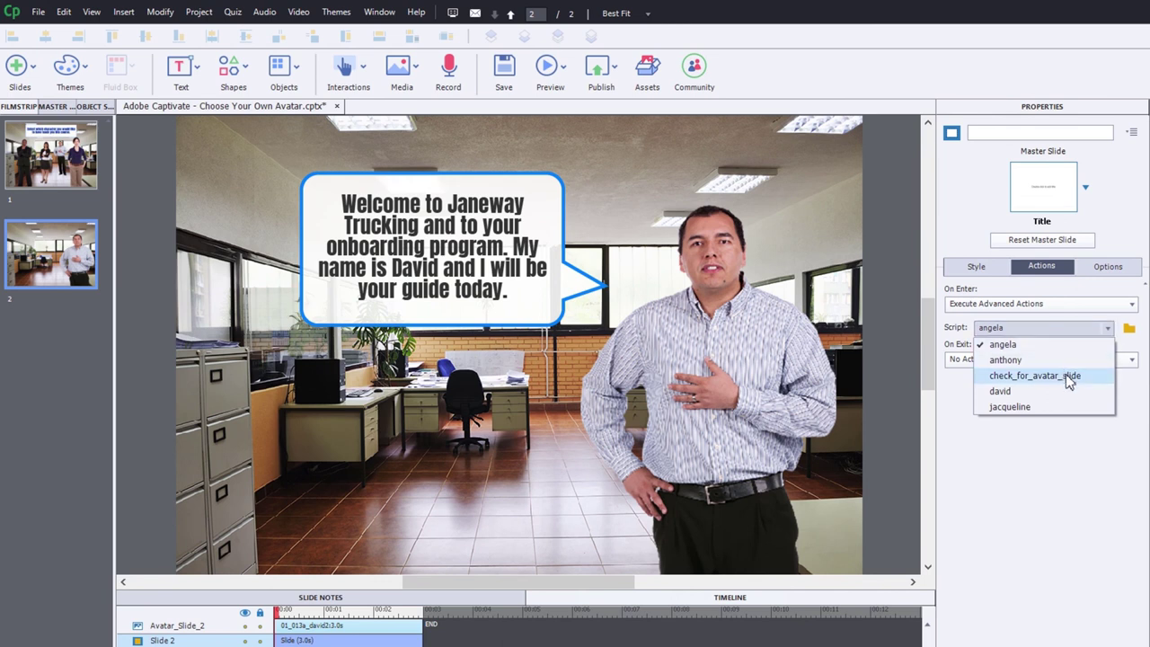
left_click(1076, 375)
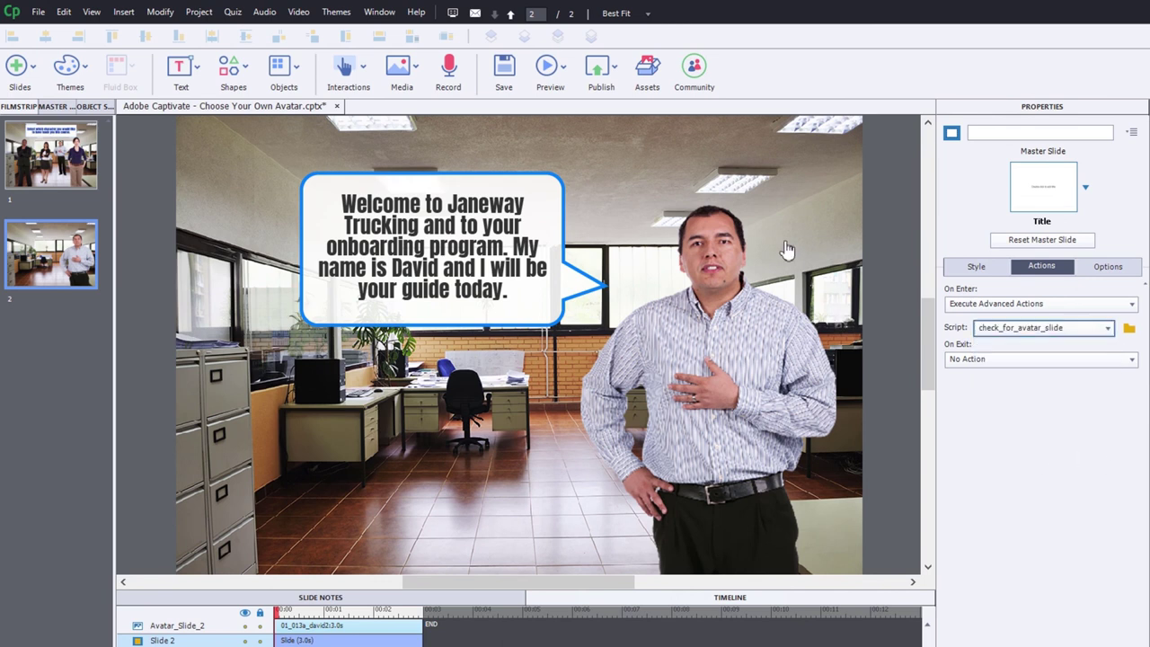
left_click(556, 72)
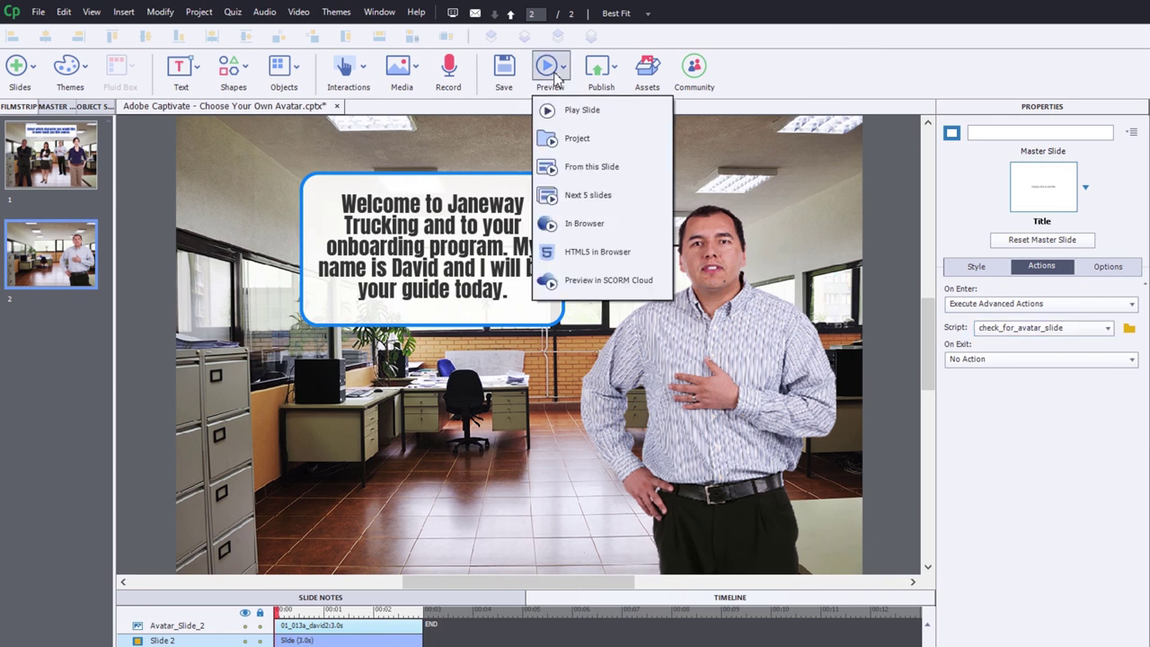
left_click(571, 253)
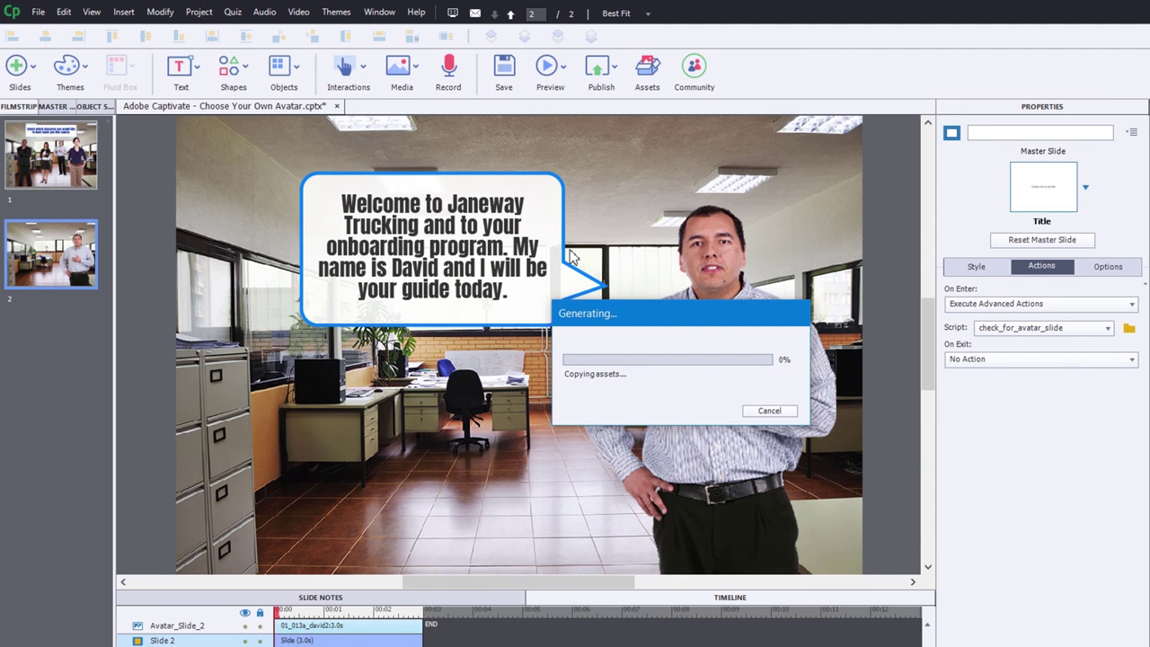